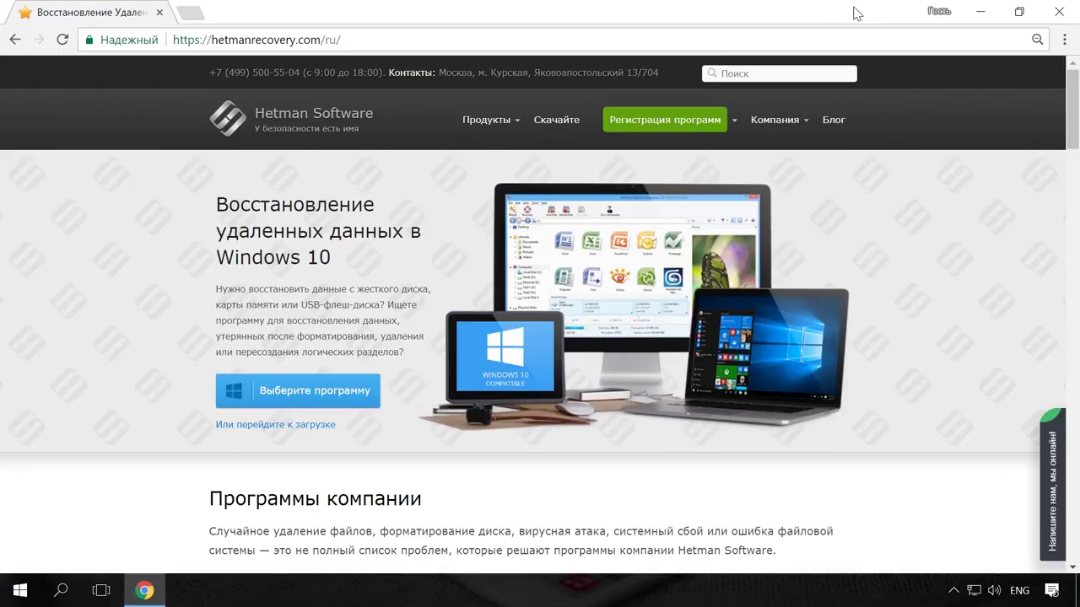
# Open the Hetman Partition Recovery product page and scroll through it.
pyautogui.moveTo(515, 128)
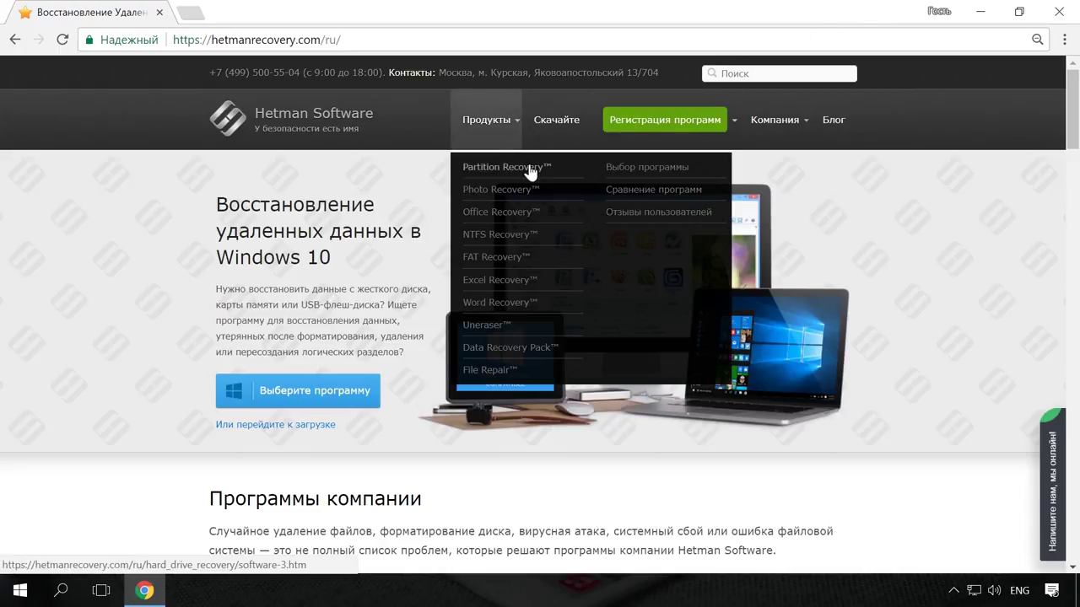
pyautogui.click(530, 172)
pyautogui.scroll(-1, 534, 193)
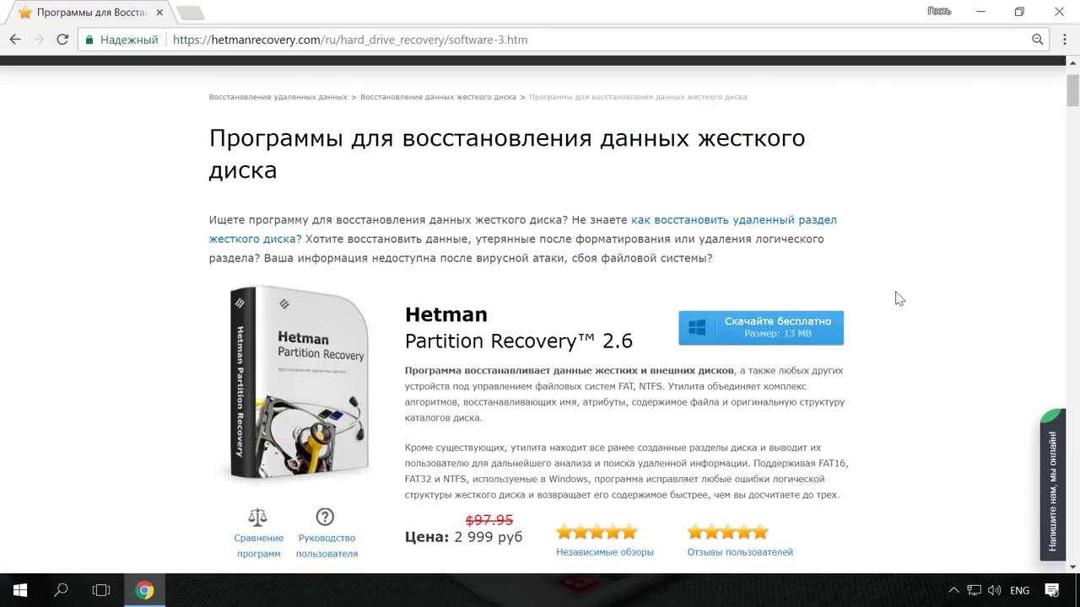
pyautogui.scroll(2, 898, 298)
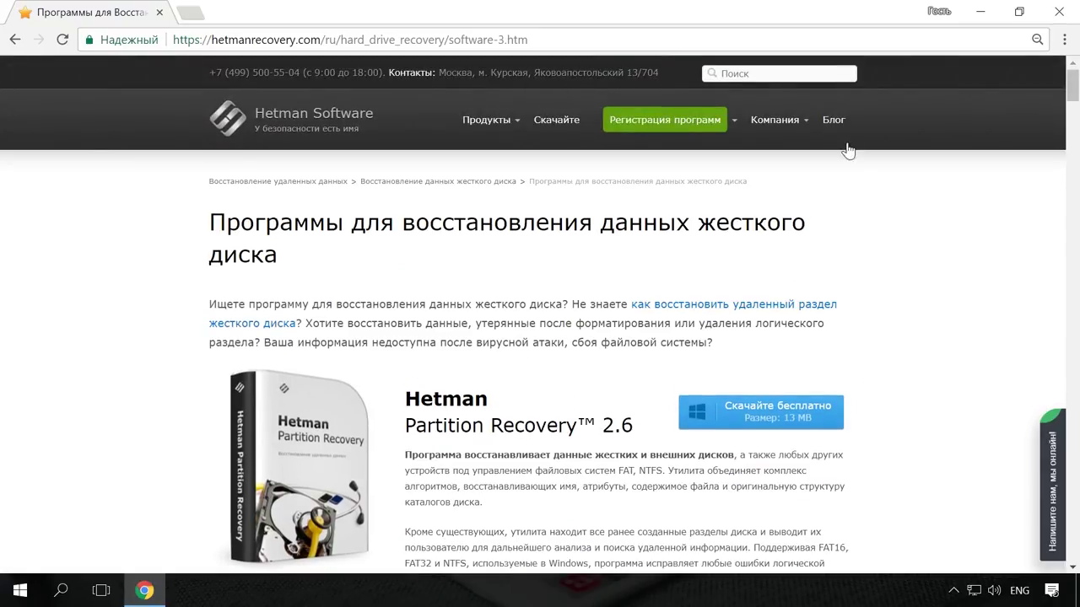
# Read the blog article 'Как быстро найти файлы', then open the live chat panel.
pyautogui.click(837, 121)
pyautogui.scroll(-10, 924, 211)
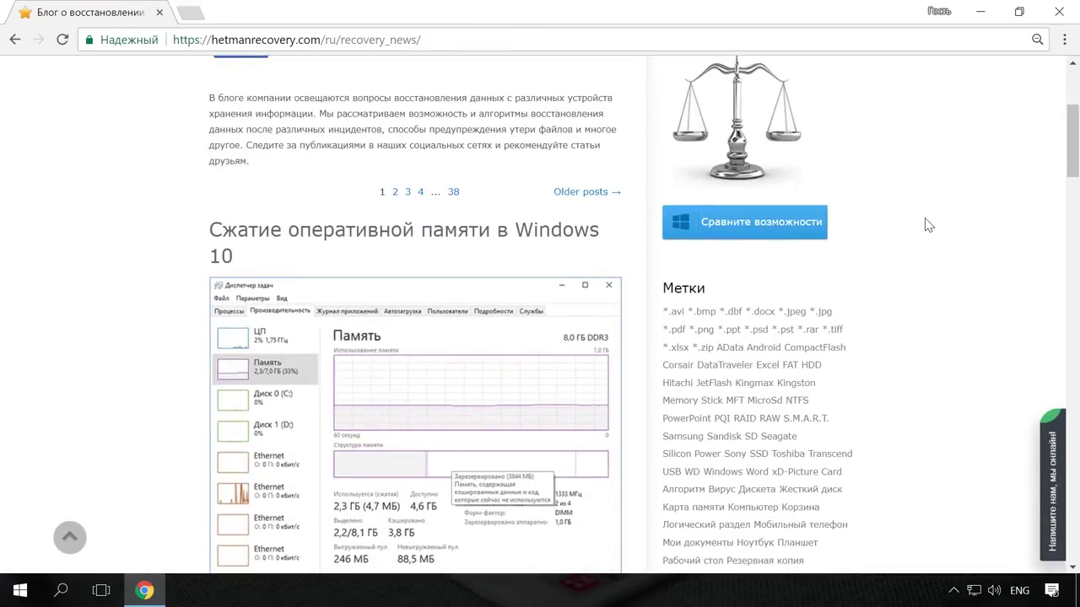
pyautogui.scroll(-8, 927, 226)
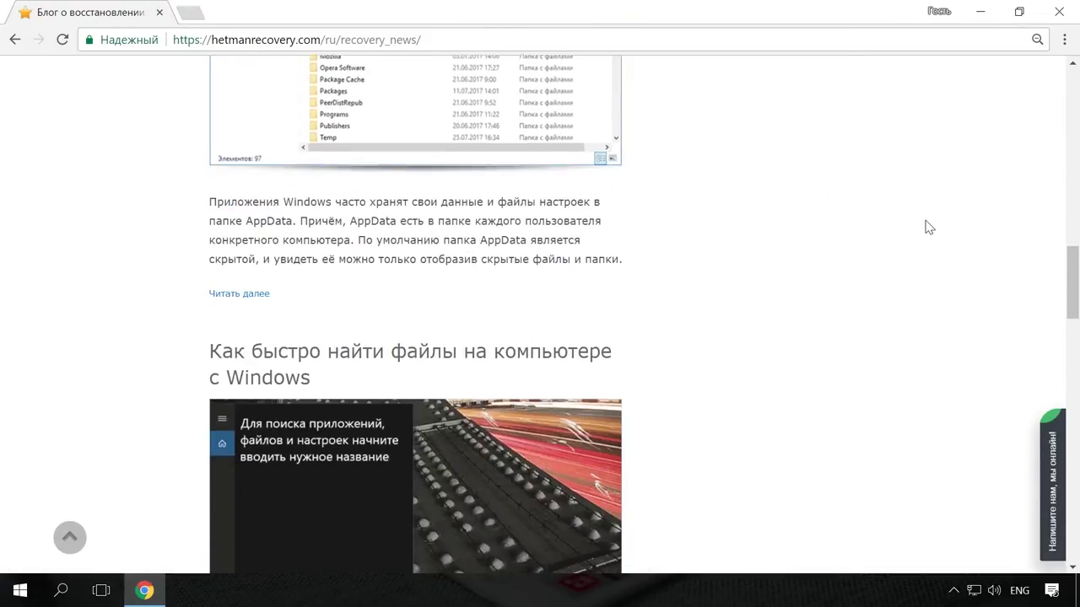
pyautogui.click(579, 275)
pyautogui.scroll(-6, 627, 279)
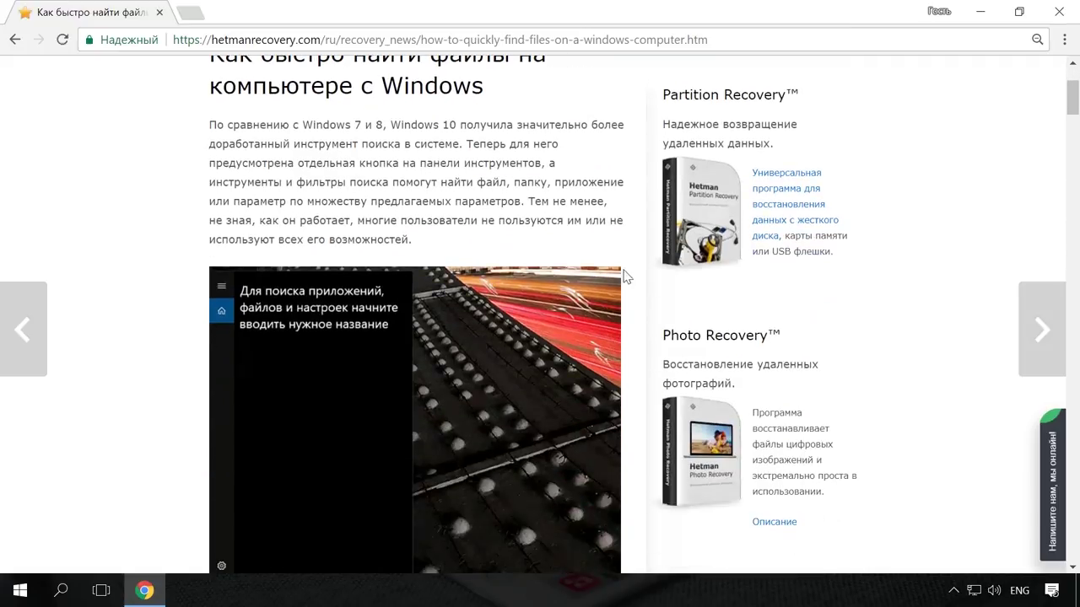
pyautogui.scroll(6, 627, 272)
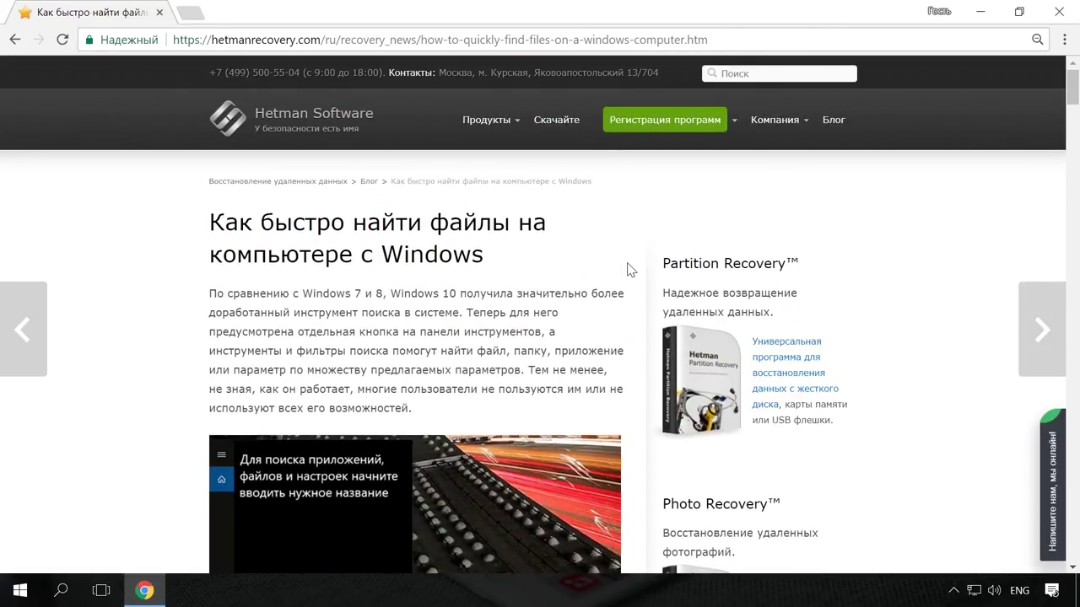
pyautogui.click(1050, 472)
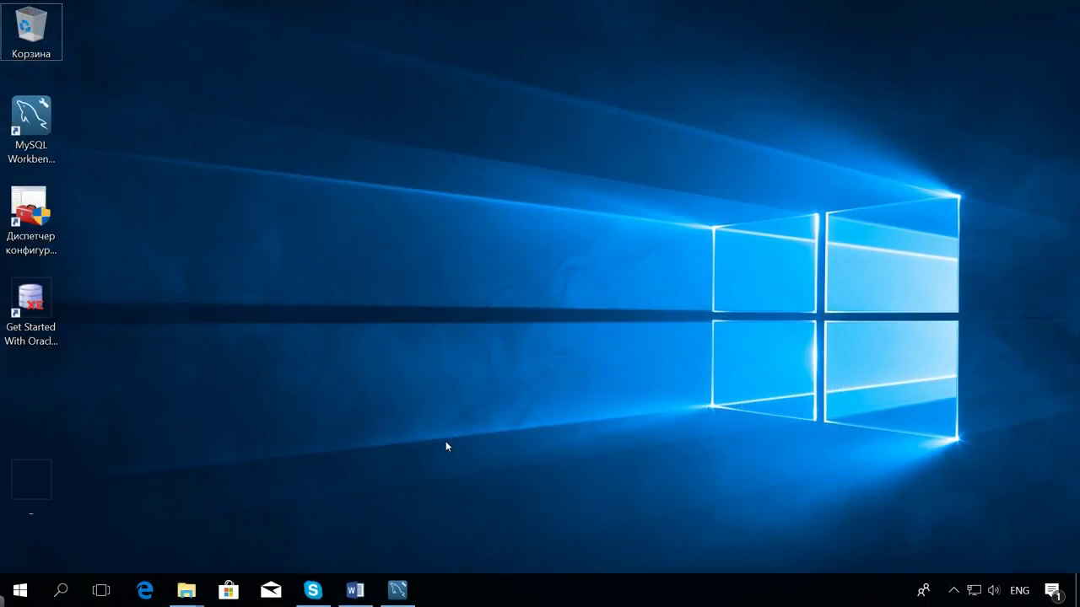
# Export my_db via Data Export despite the mysqldump warning, then view the Dump20180213 folder.
pyautogui.click(399, 595)
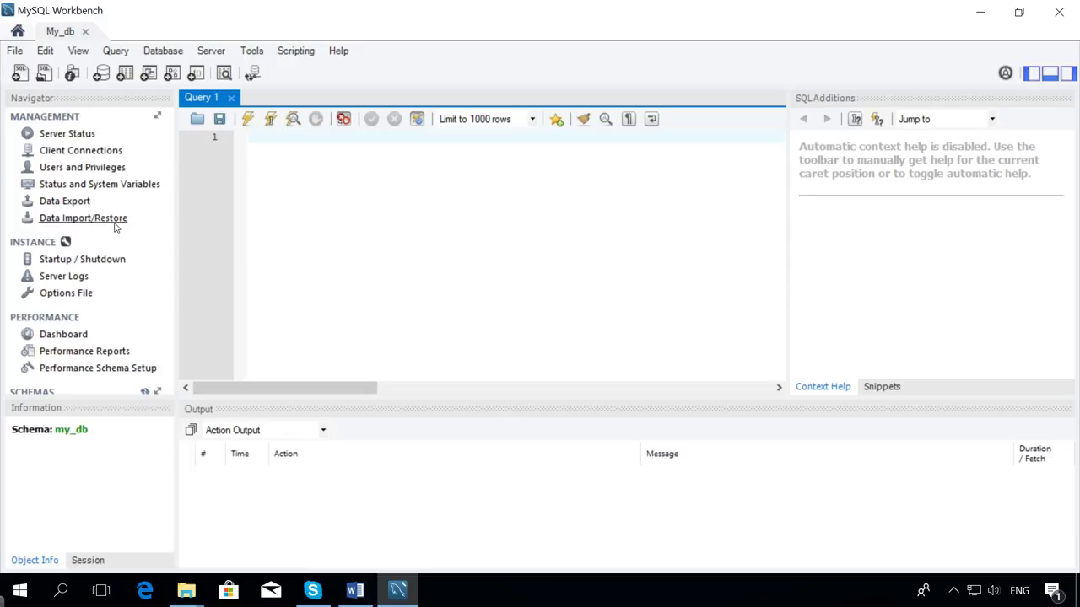
pyautogui.click(71, 203)
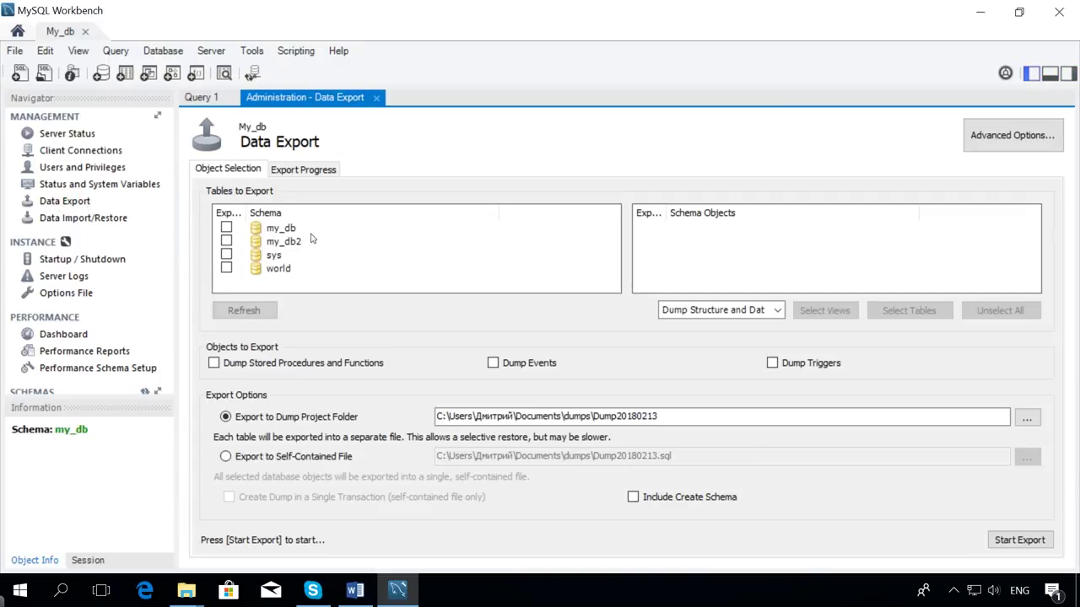
pyautogui.click(226, 228)
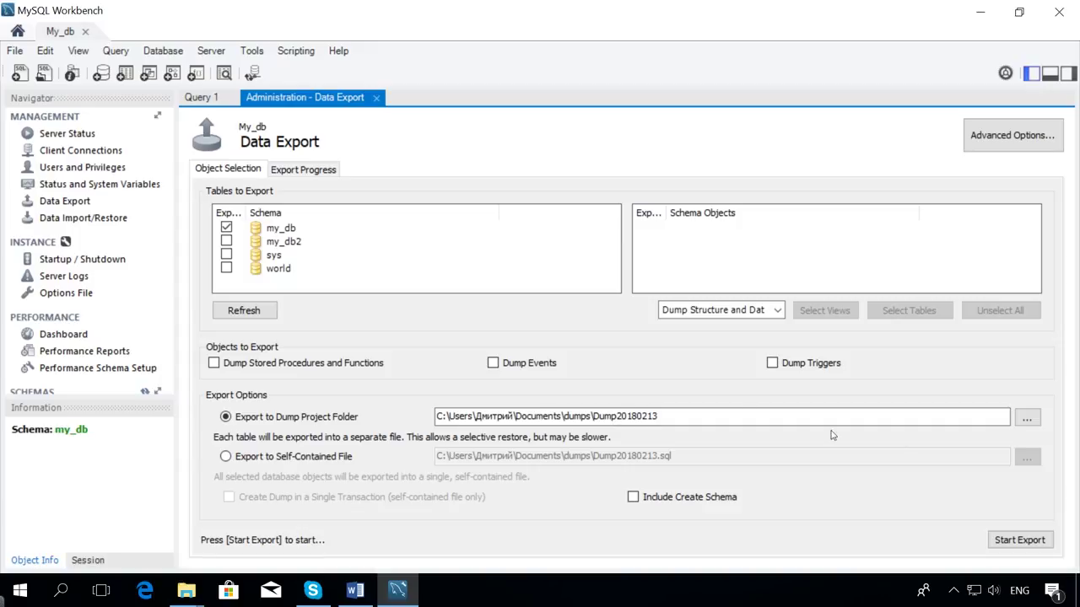
pyautogui.click(1015, 542)
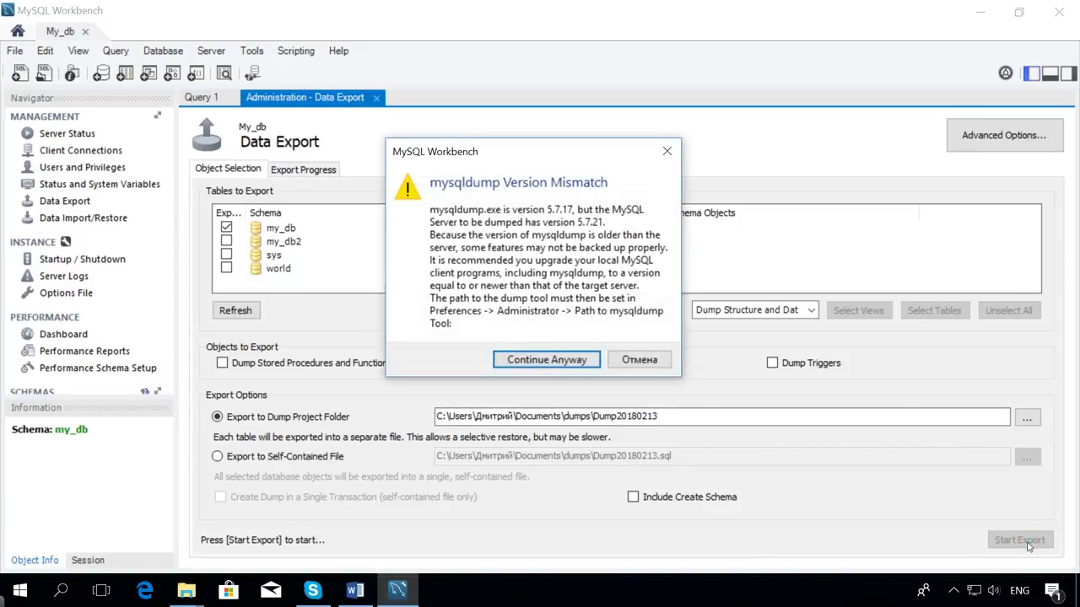
pyautogui.click(578, 361)
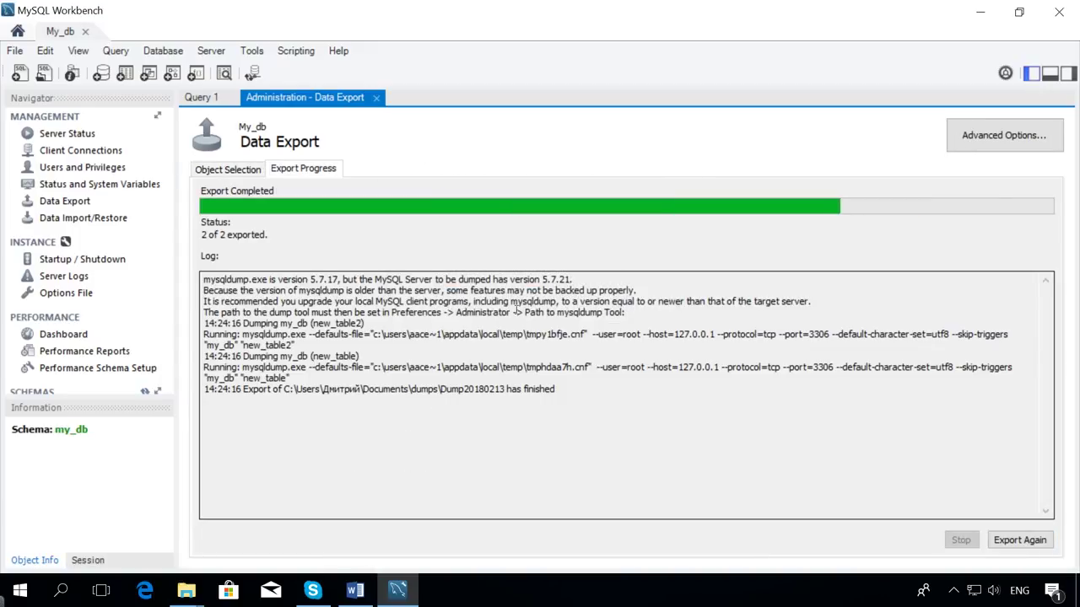
pyautogui.moveTo(186, 591)
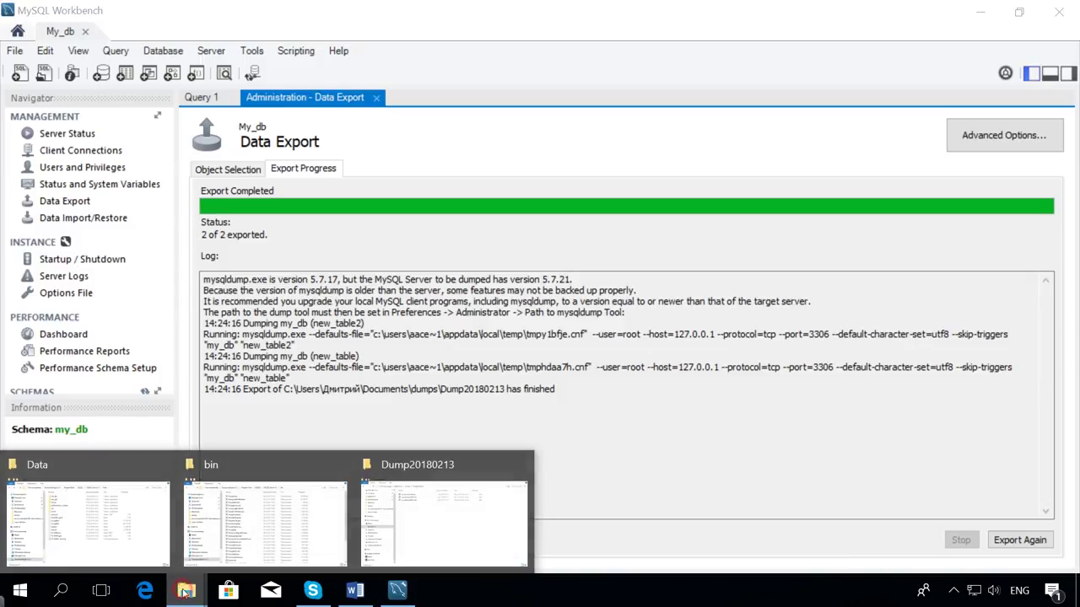
pyautogui.click(406, 537)
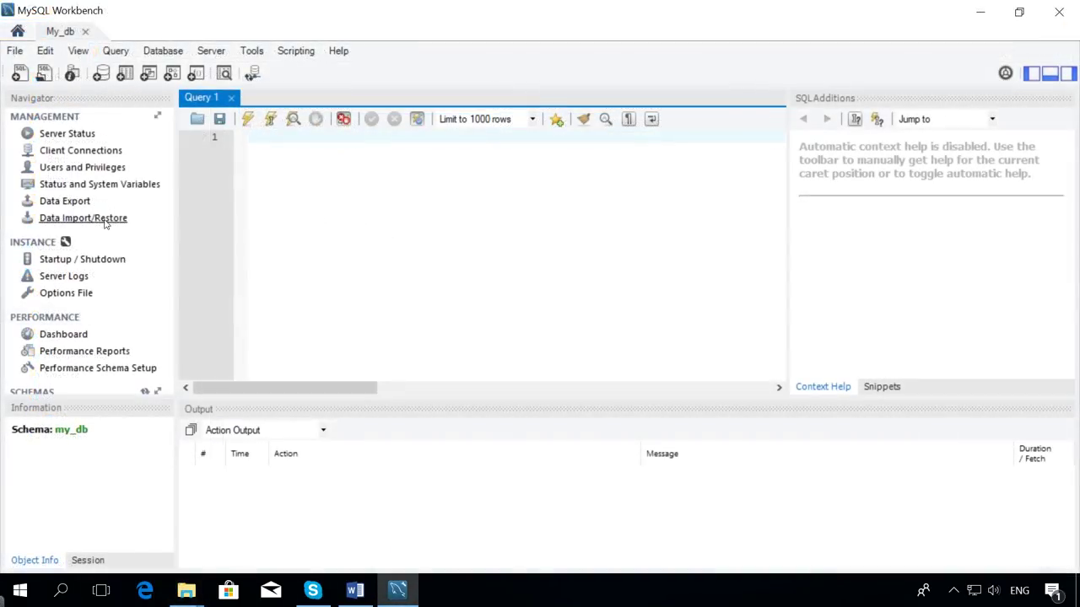
# Set Data Import/Restore to the dumps\Dump20180213 folder and start importing my_db.
pyautogui.click(102, 217)
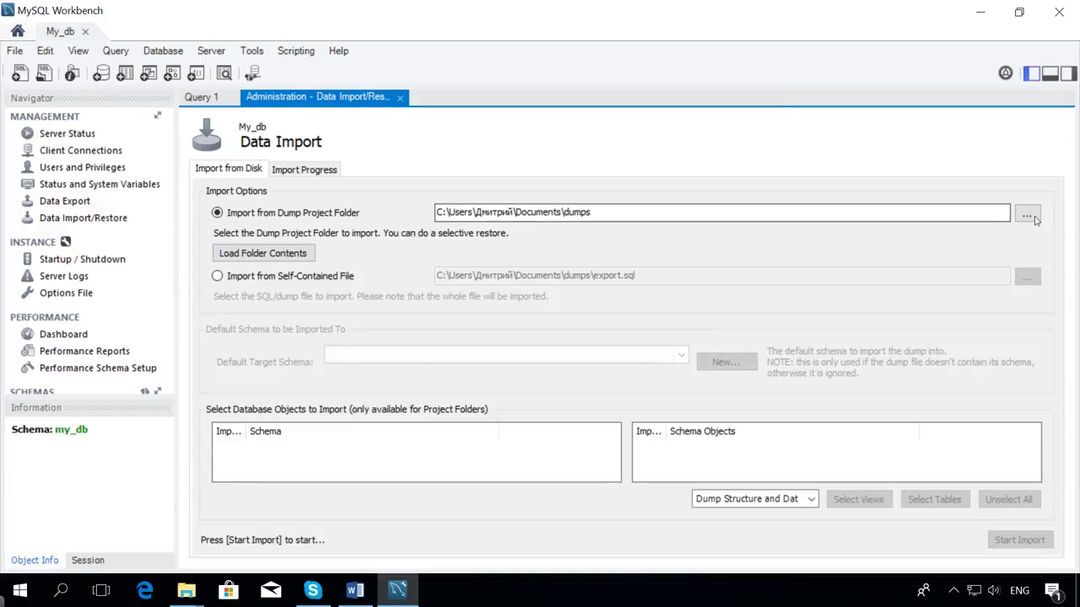
pyautogui.click(1026, 213)
pyautogui.press('Tab')
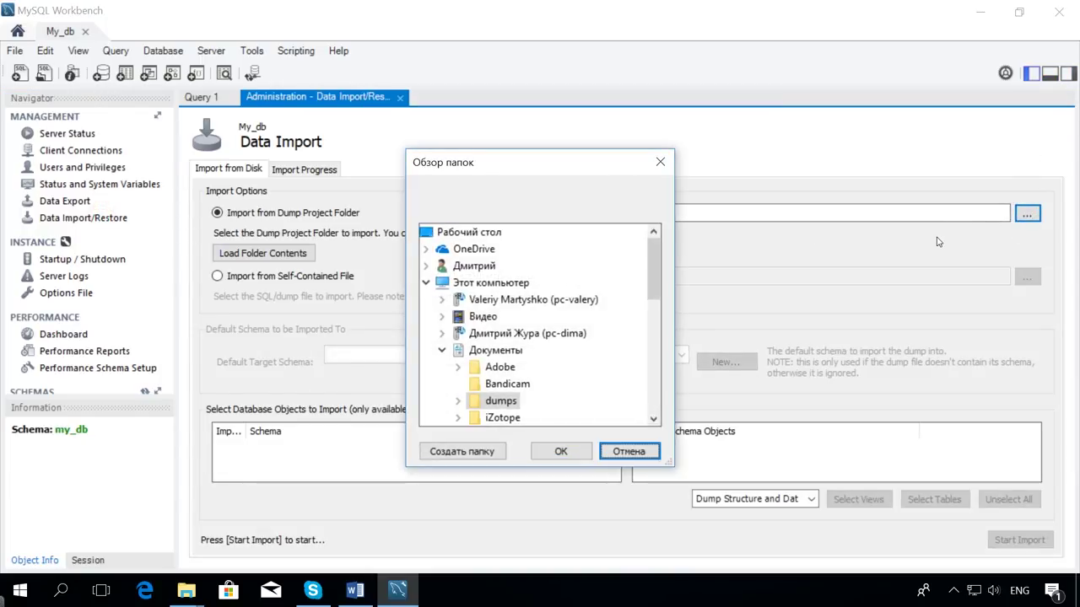
pyautogui.click(458, 400)
pyautogui.click(540, 417)
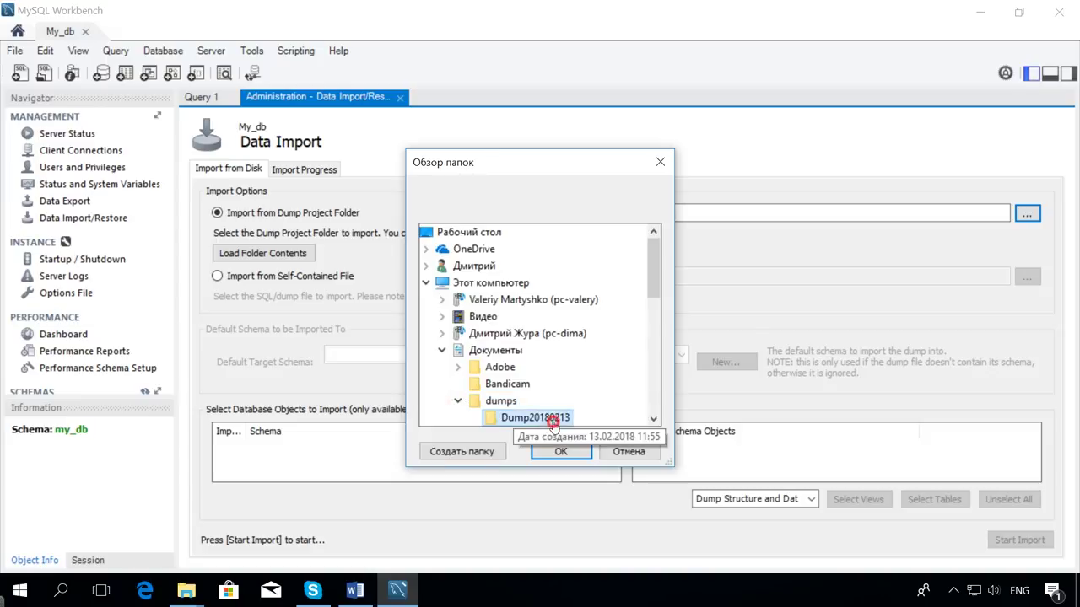
pyautogui.scroll(-2, 566, 412)
pyautogui.click(560, 452)
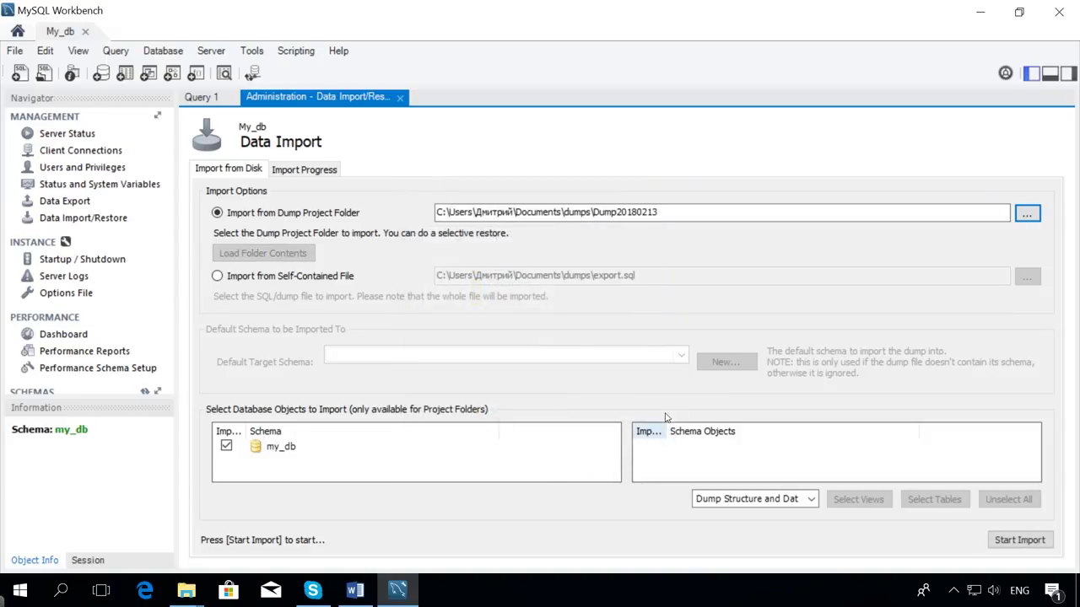
pyautogui.click(1012, 543)
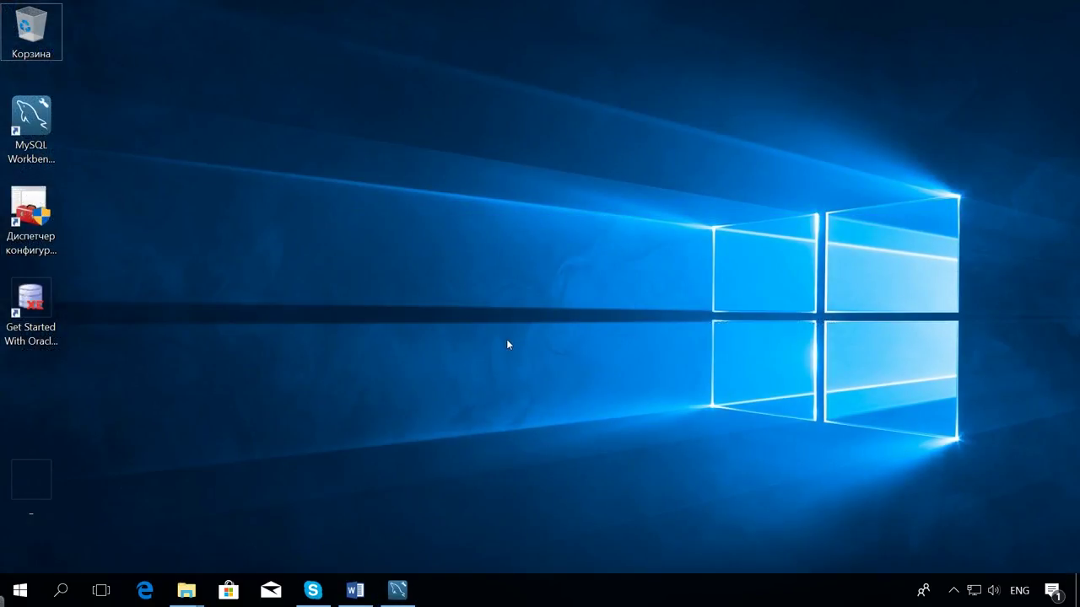
# Copy the my_db and my_db2 folders from the MySQL Server 5.7 Data folder.
pyautogui.moveTo(191, 591)
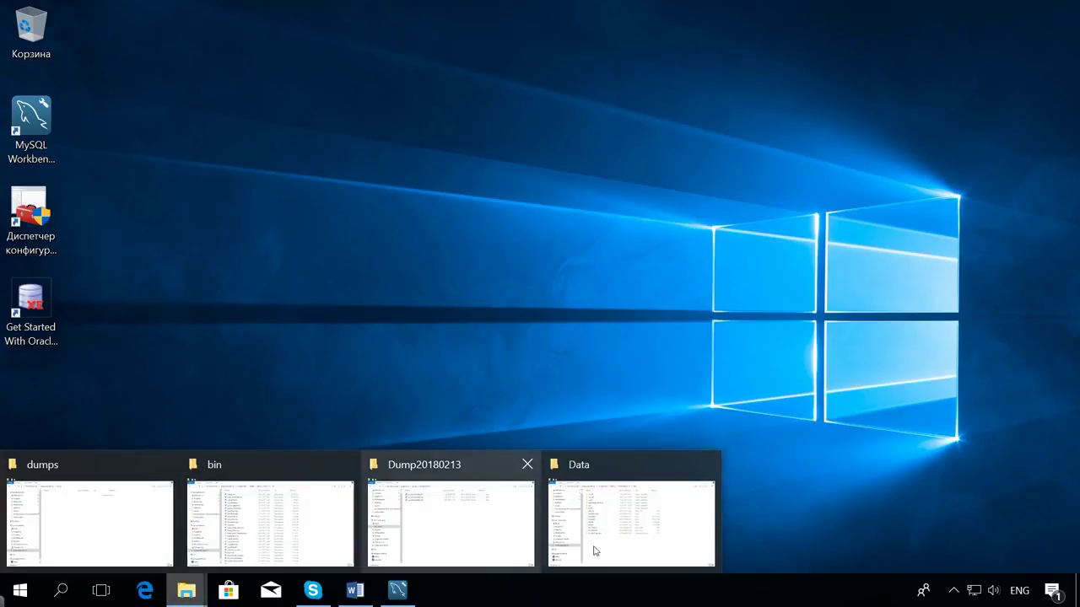
pyautogui.click(609, 533)
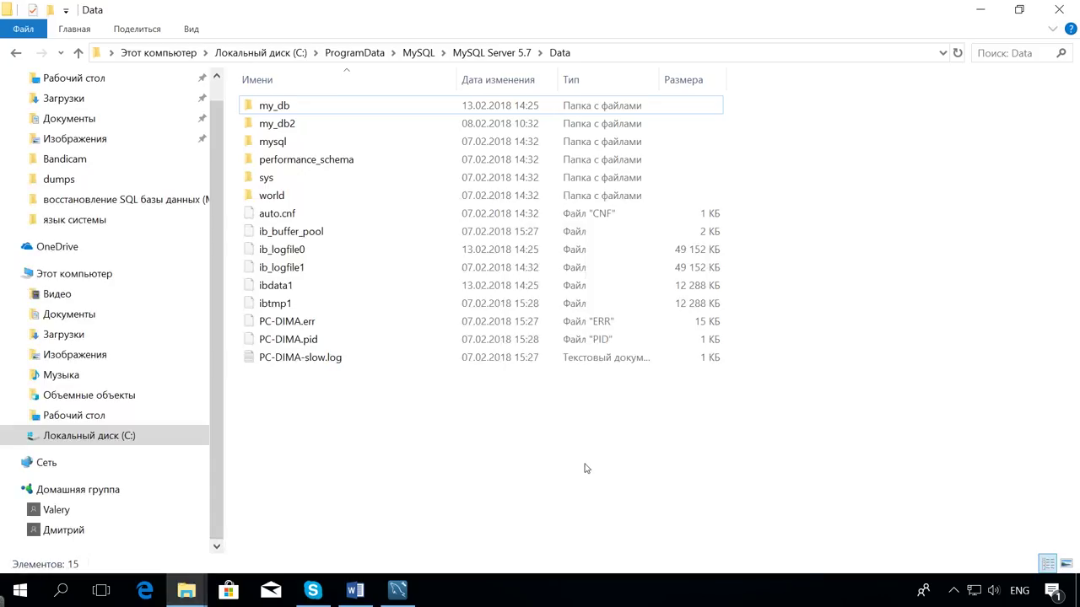
pyautogui.click(589, 54)
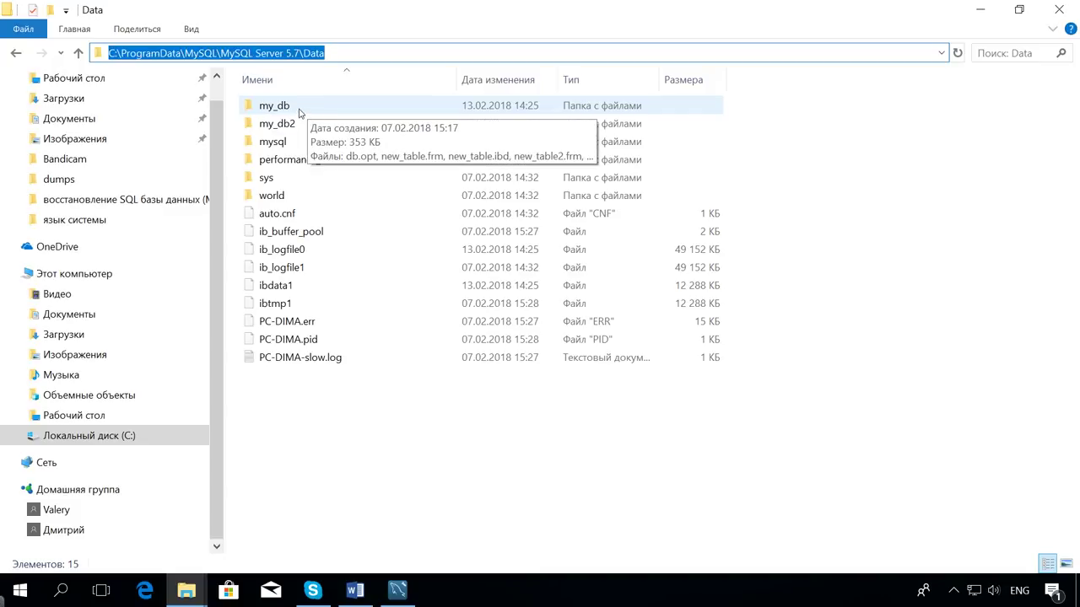
pyautogui.click(299, 107)
pyautogui.click(295, 126)
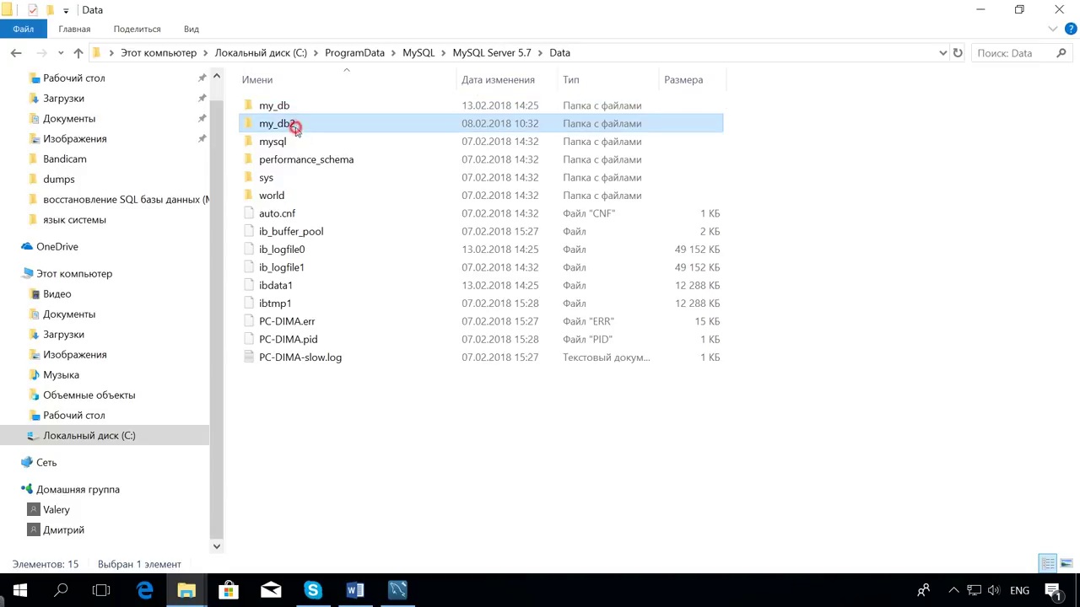
pyautogui.click(588, 51)
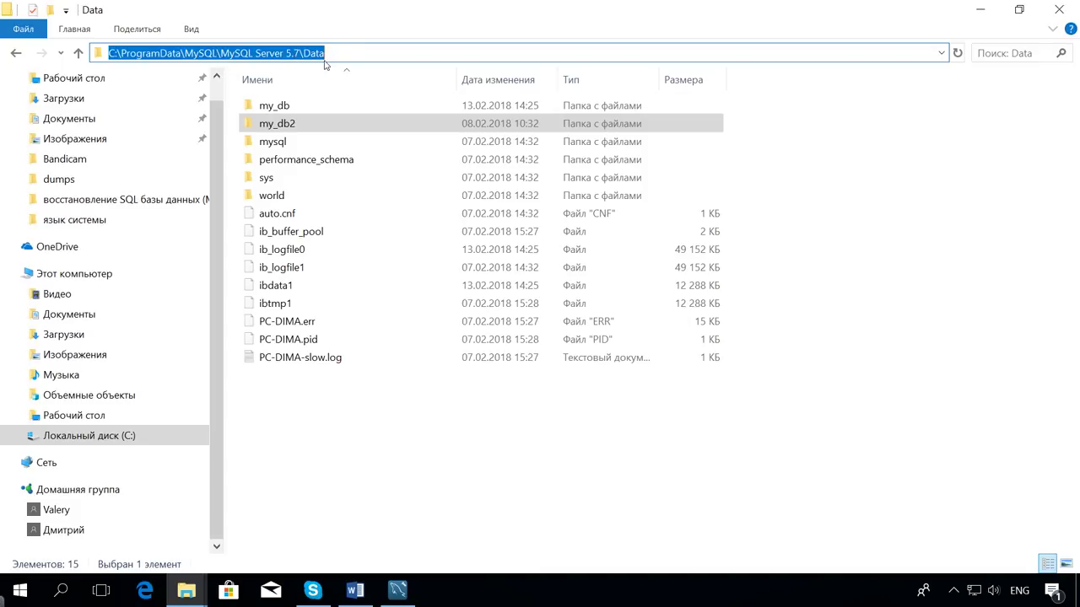
pyautogui.keyDown('ctrl'); pyautogui.click(287, 107); pyautogui.keyUp('ctrl')
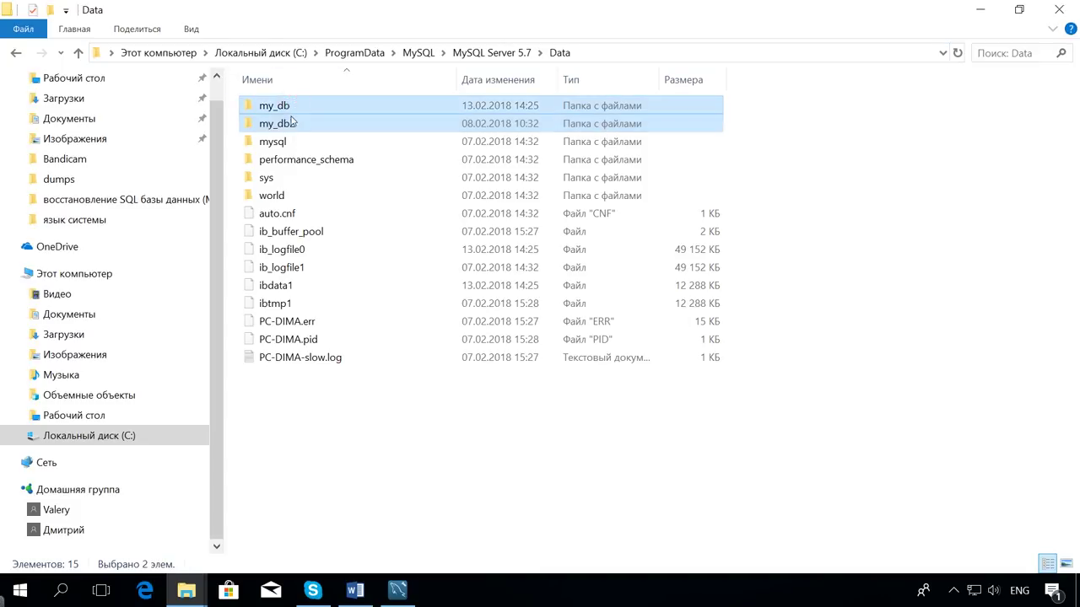
pyautogui.rightClick(290, 117)
pyautogui.click(368, 365)
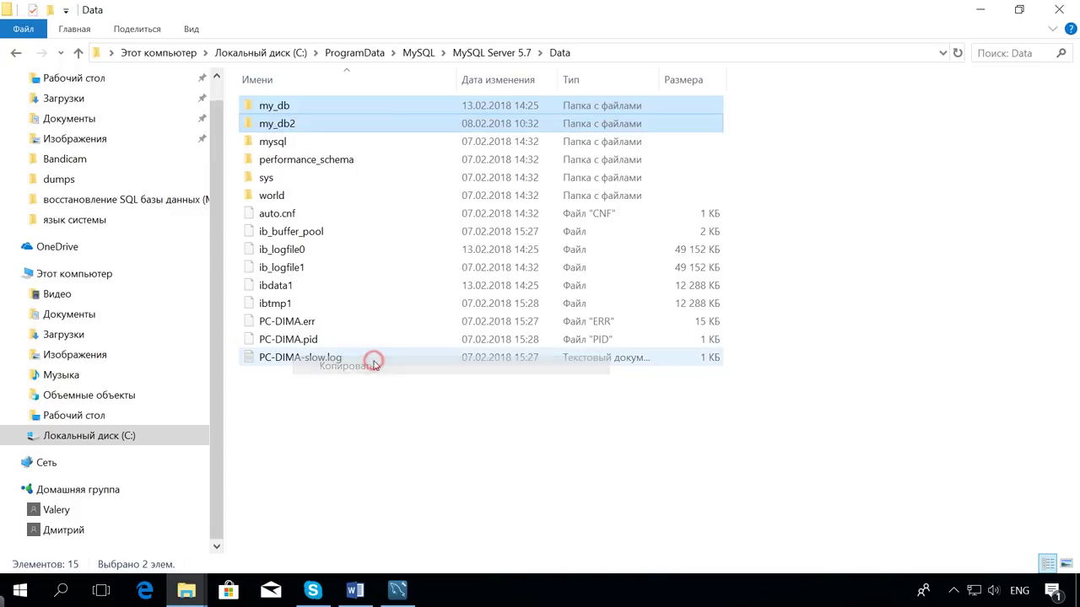
# Paste both database folders into C:\dumps and return to the Data folder.
pyautogui.moveTo(172, 583)
pyautogui.click(113, 543)
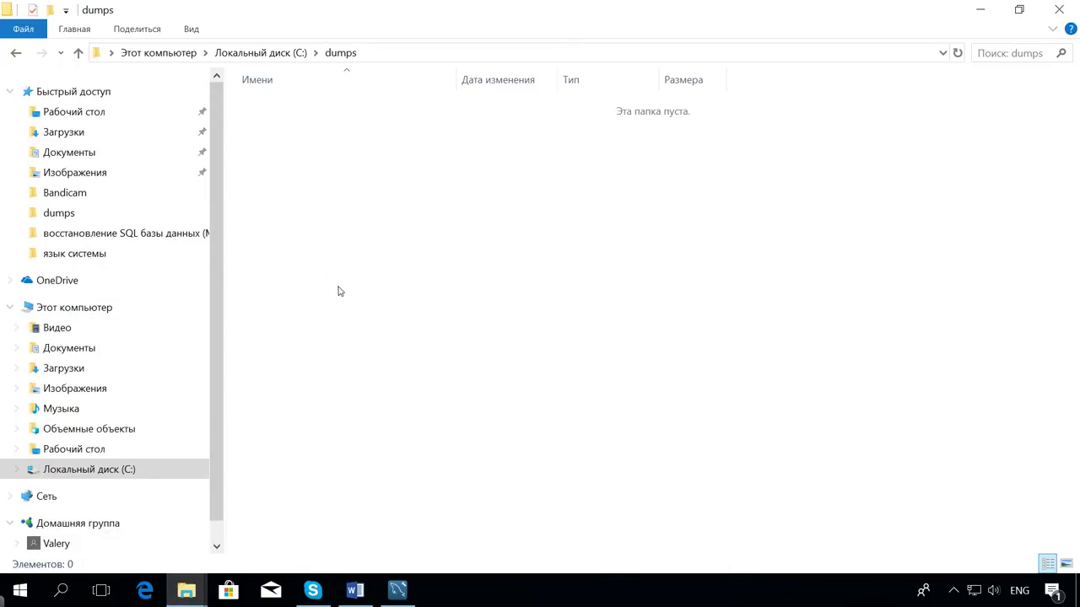
pyautogui.click(340, 284)
pyautogui.hotkey('ctrl', 'v')
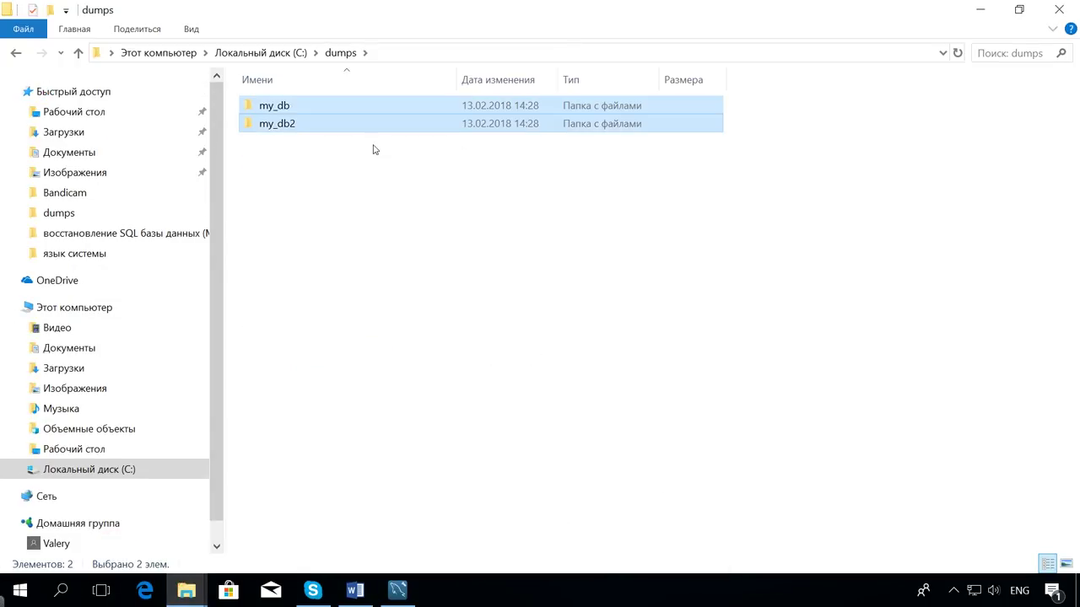
pyautogui.moveTo(203, 588)
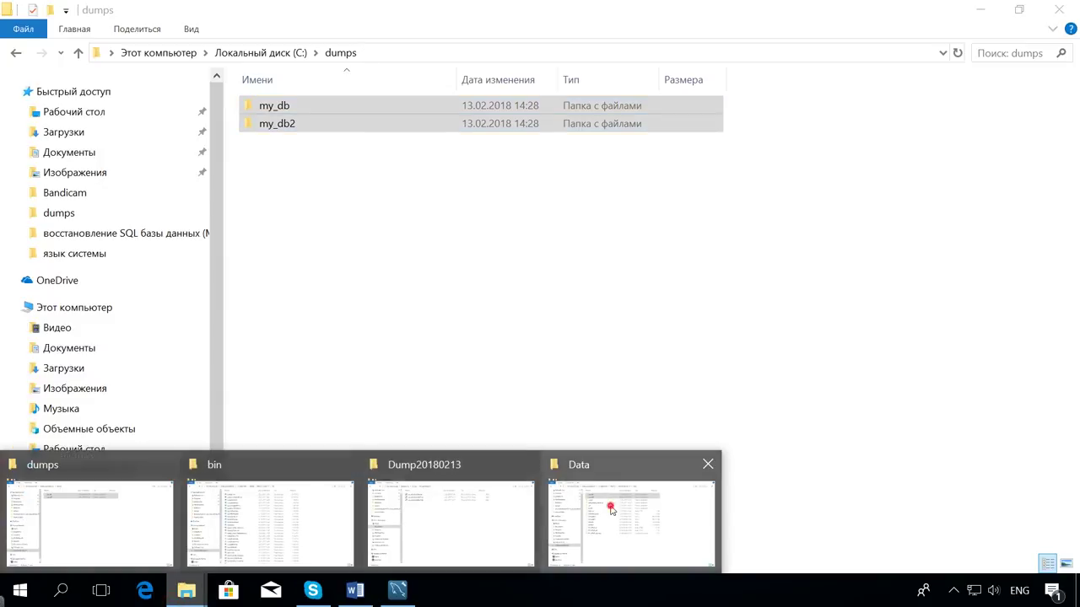
pyautogui.click(615, 507)
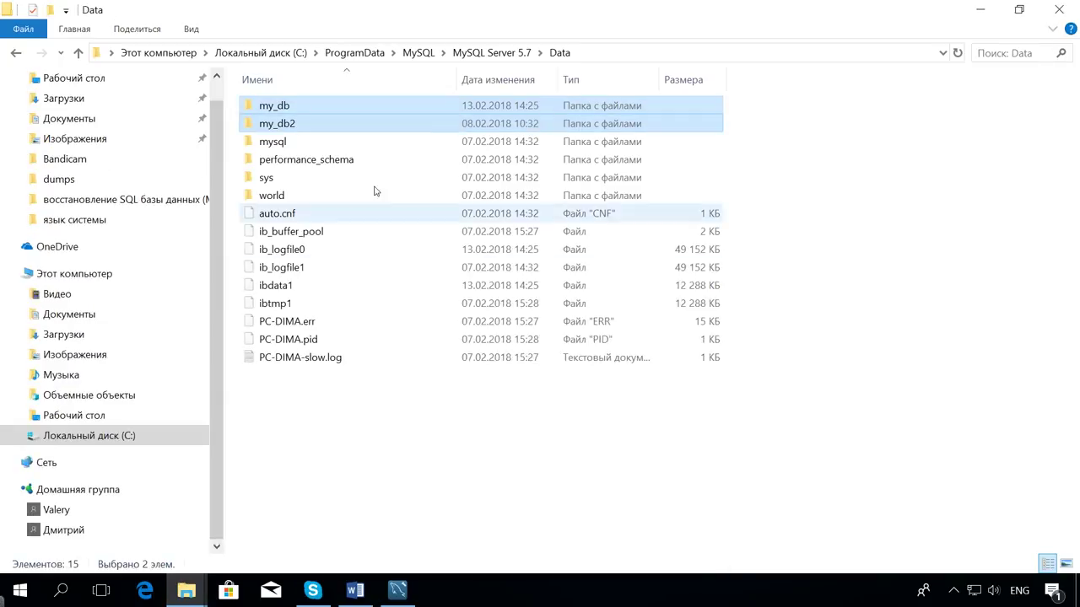
pyautogui.click(307, 446)
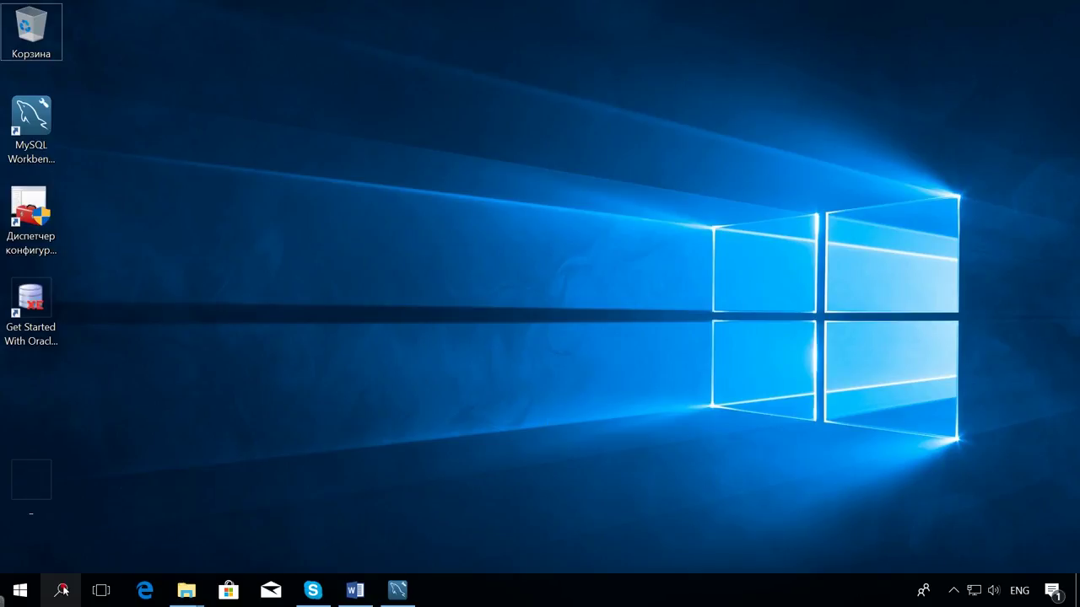
# Open Command Prompt as administrator from a Windows search for cmd.
pyautogui.click(60, 591)
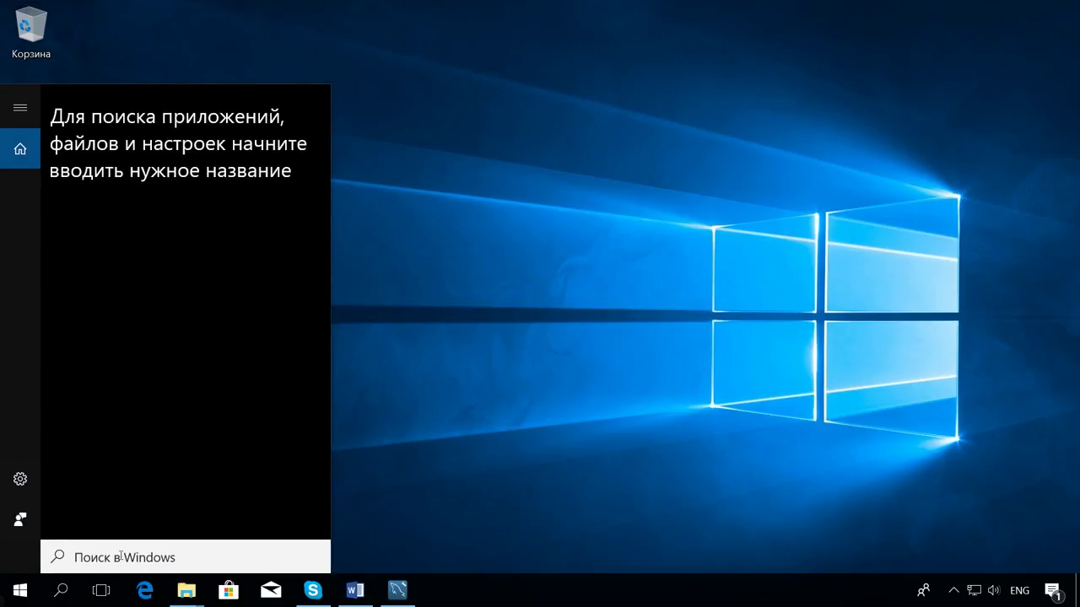
pyautogui.write('cmd')
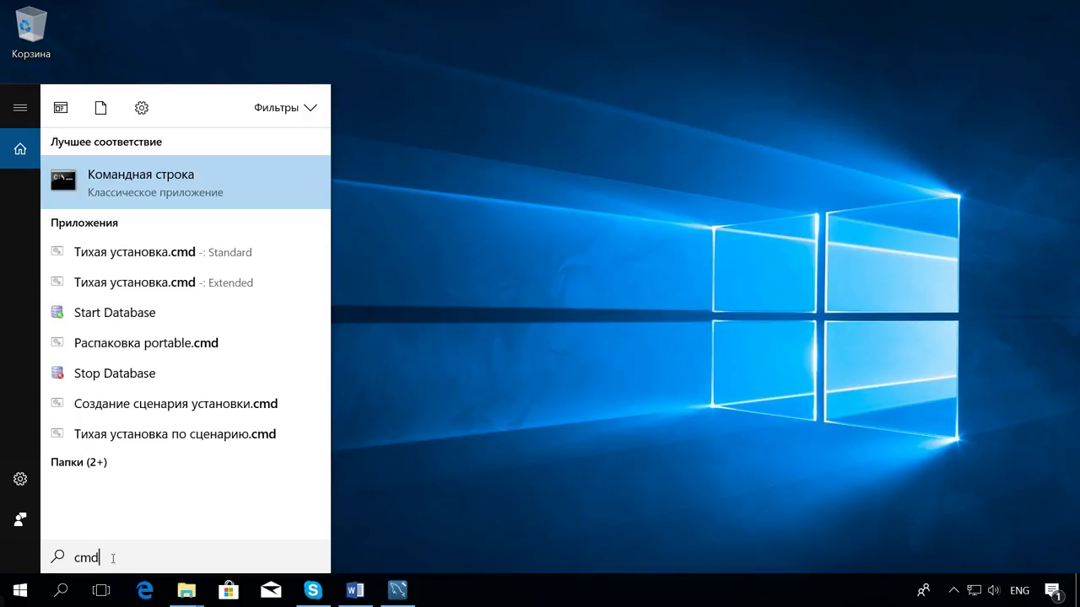
pyautogui.rightClick(210, 175)
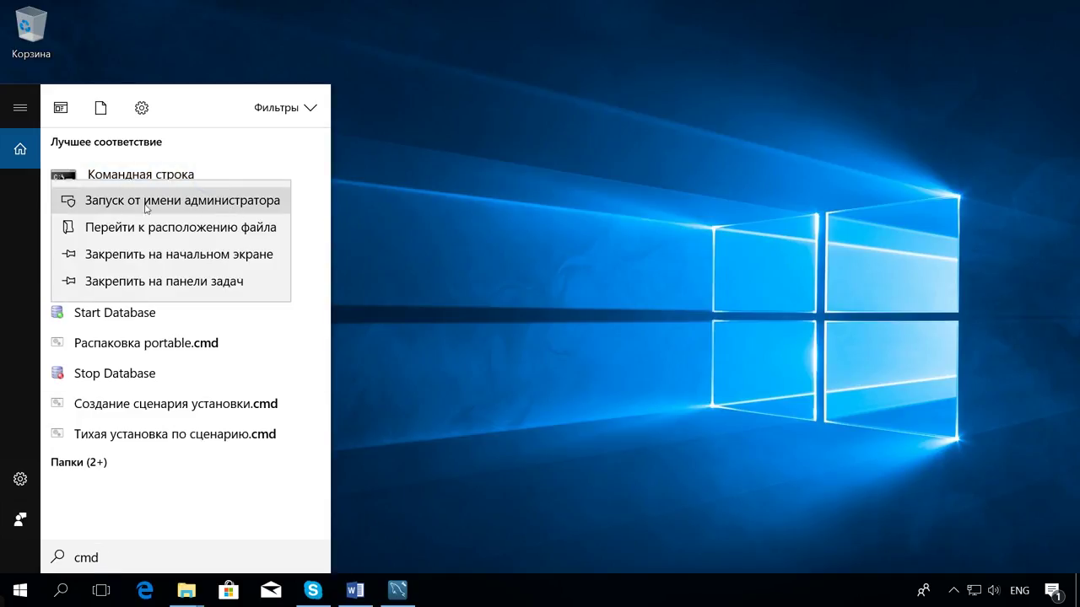
pyautogui.click(191, 202)
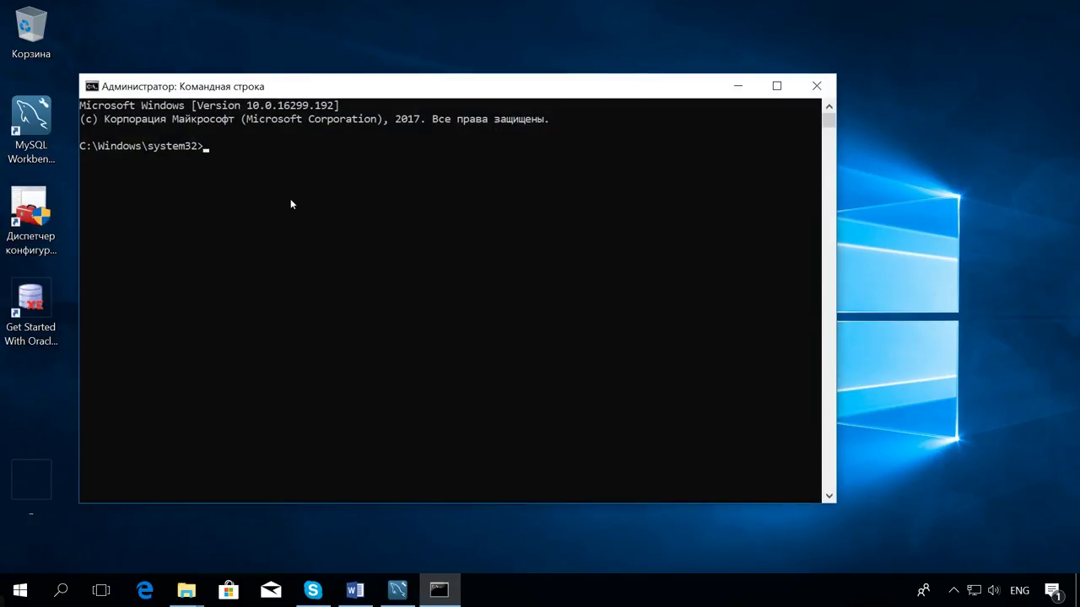
# Change to the MySQL Server 5.7 bin folder and paste the mysqldump command for my_db-dump.sql.
pyautogui.write('cd')
pyautogui.write('C:\\Program Files\\MySQL\\MySQL Server 5.7\\bin')
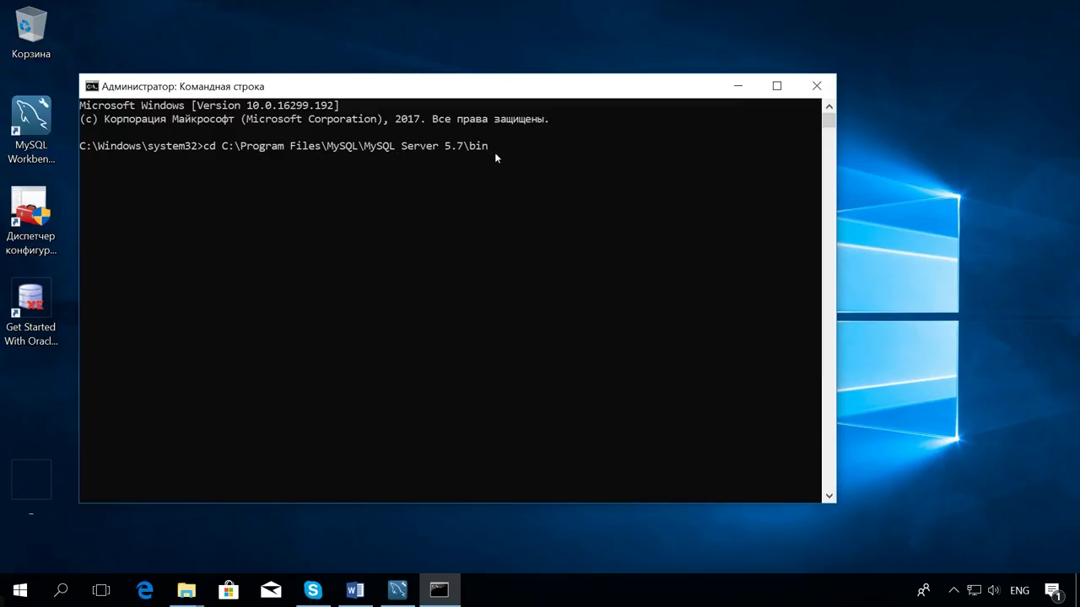
pyautogui.press('Return')
pyautogui.write('mysqldump -uAdmin -proot my_db > my_db-dump.sql')
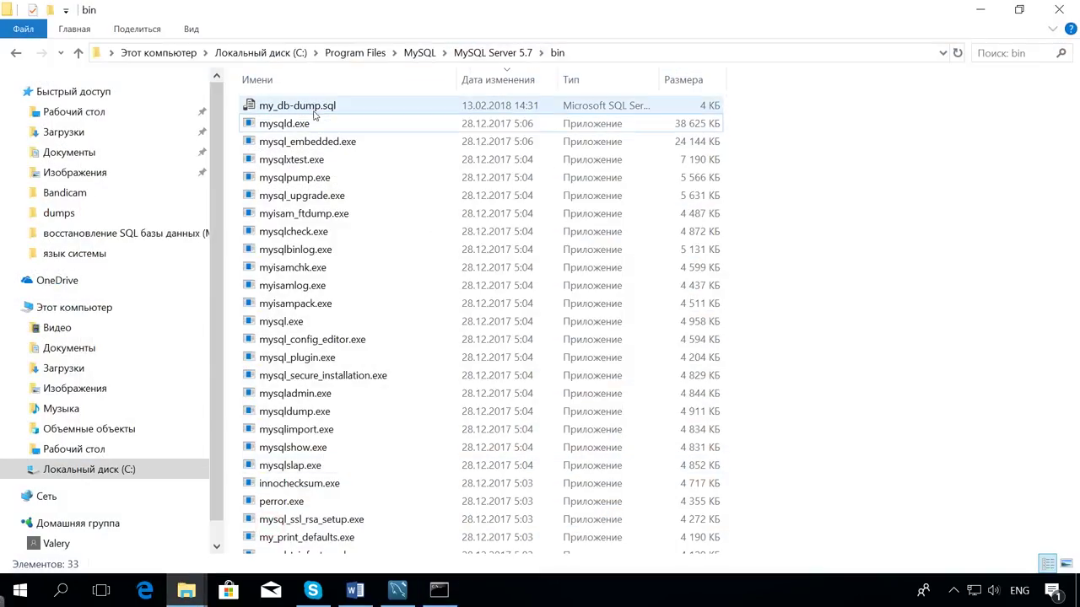
# Confirm my_db-dump.sql exists in the bin folder, then minimize Explorer.
pyautogui.click(314, 112)
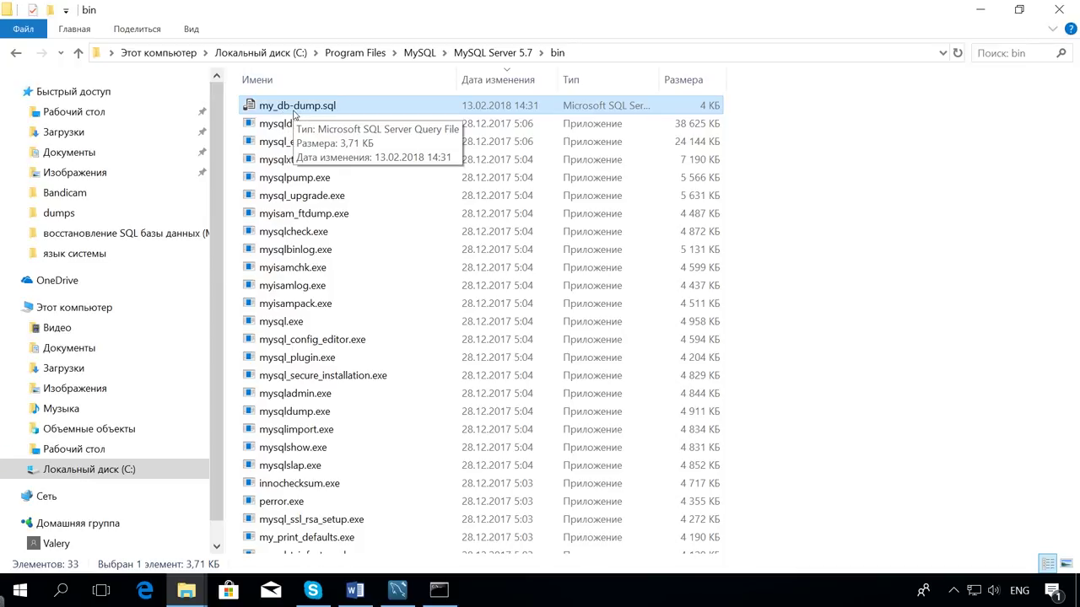
pyautogui.click(978, 8)
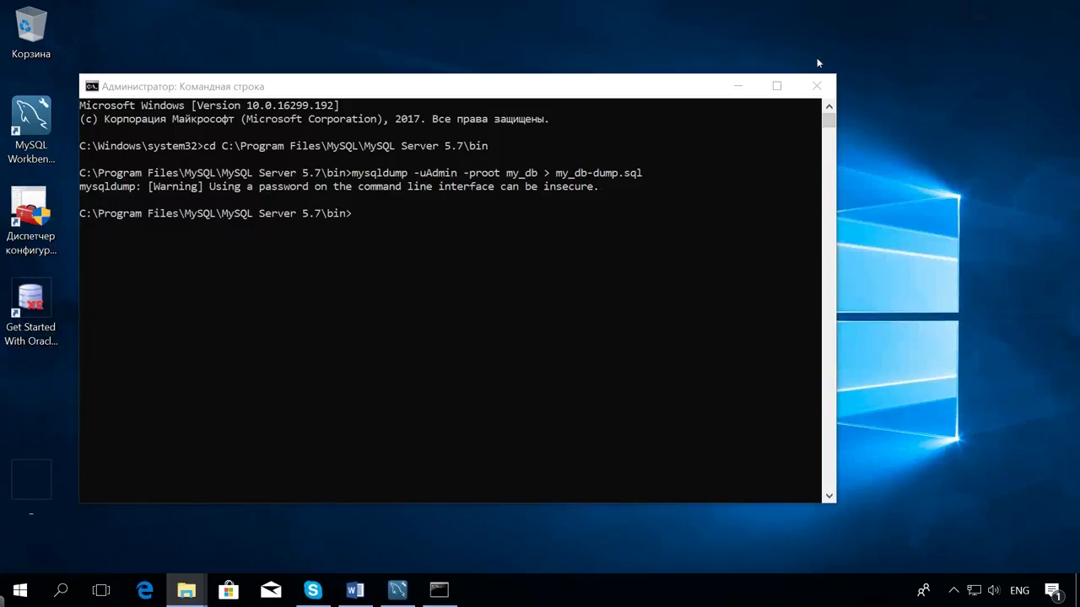
pyautogui.click(356, 216)
# Recall the mysqldump command, replace > with <, and run it.
pyautogui.press('Up')
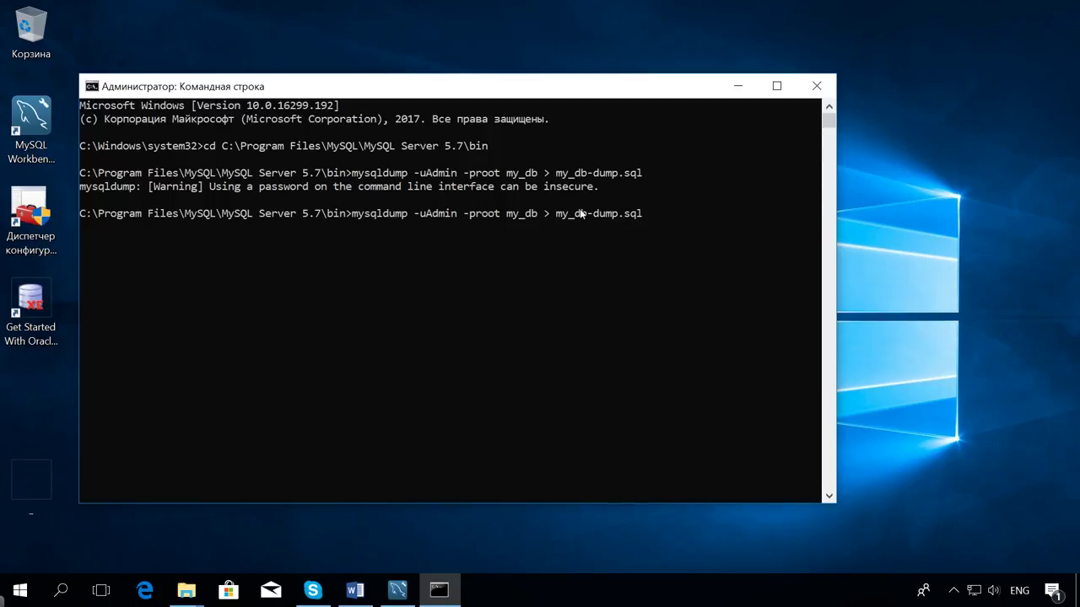
pyautogui.press('Left')
pyautogui.press('Left')
pyautogui.press('Left')
pyautogui.press('Left')
pyautogui.press('Left')
pyautogui.press('Left')
pyautogui.press('Left')
pyautogui.press('Left')
pyautogui.press('Left')
pyautogui.press('Left')
pyautogui.press('Left')
pyautogui.press('Left')
pyautogui.press('Left')
pyautogui.press('Left')
pyautogui.press('Left')
pyautogui.press('BackSpace')
pyautogui.write('<')
pyautogui.press('Return')
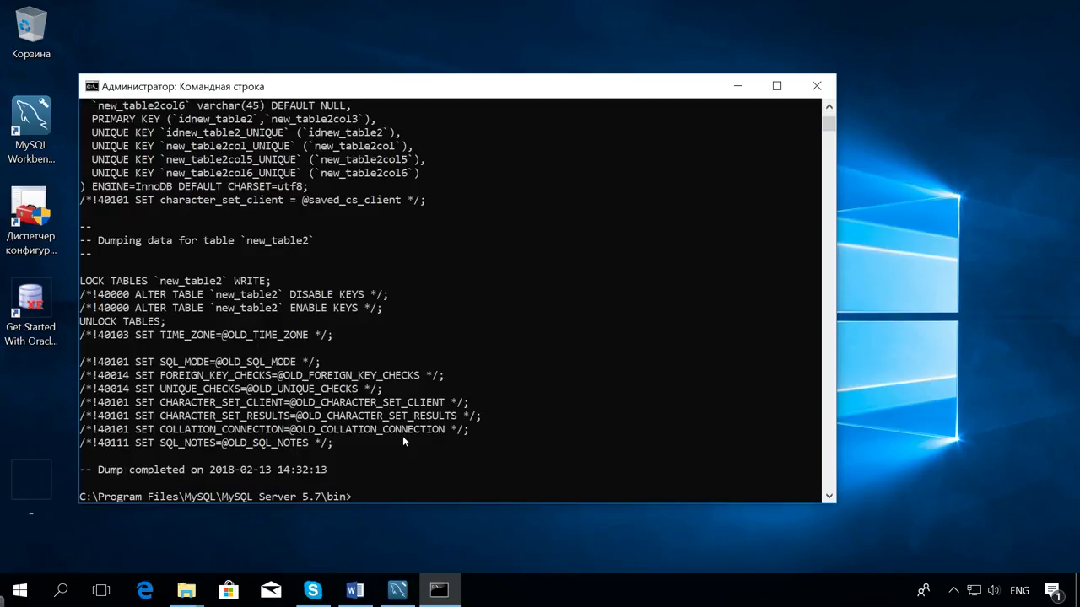
# Scroll the console down to the end of the completed my_db dump output.
pyautogui.scroll(-1, 397, 439)
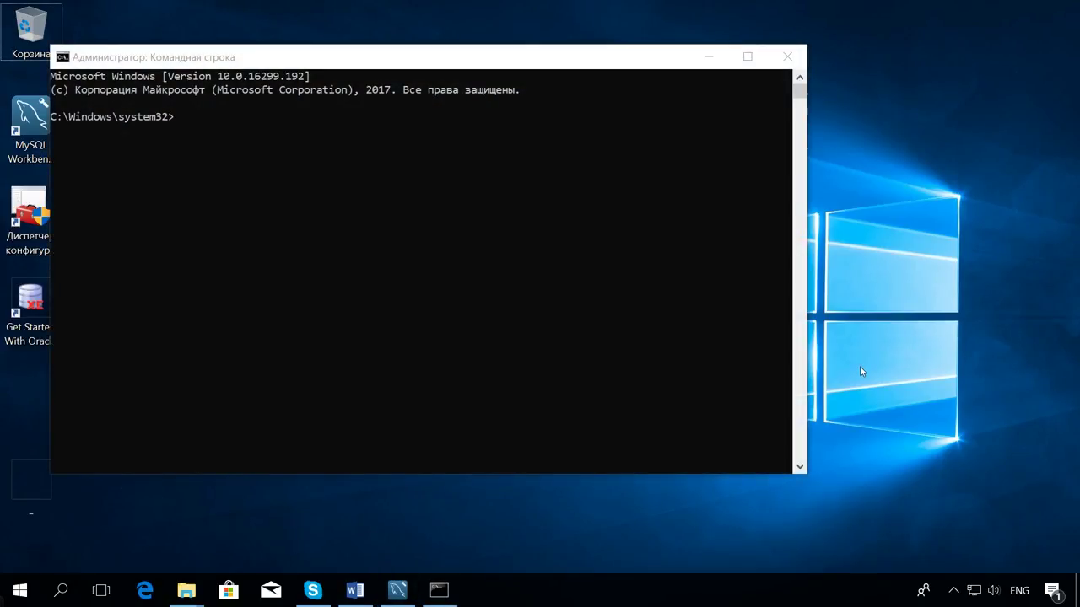
# Change the console into the MySQL Server 5.7 bin folder.
pyautogui.click(181, 129)
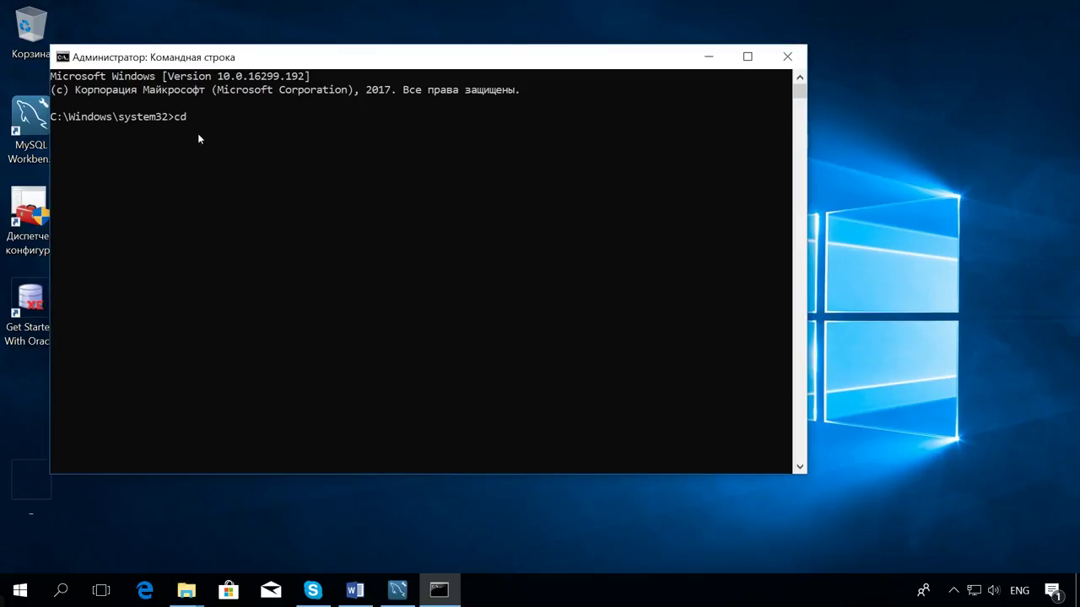
pyautogui.write('cd')
pyautogui.write('C:\\Program Files\\MySQL\\MySQL Server 5.7\\bin')
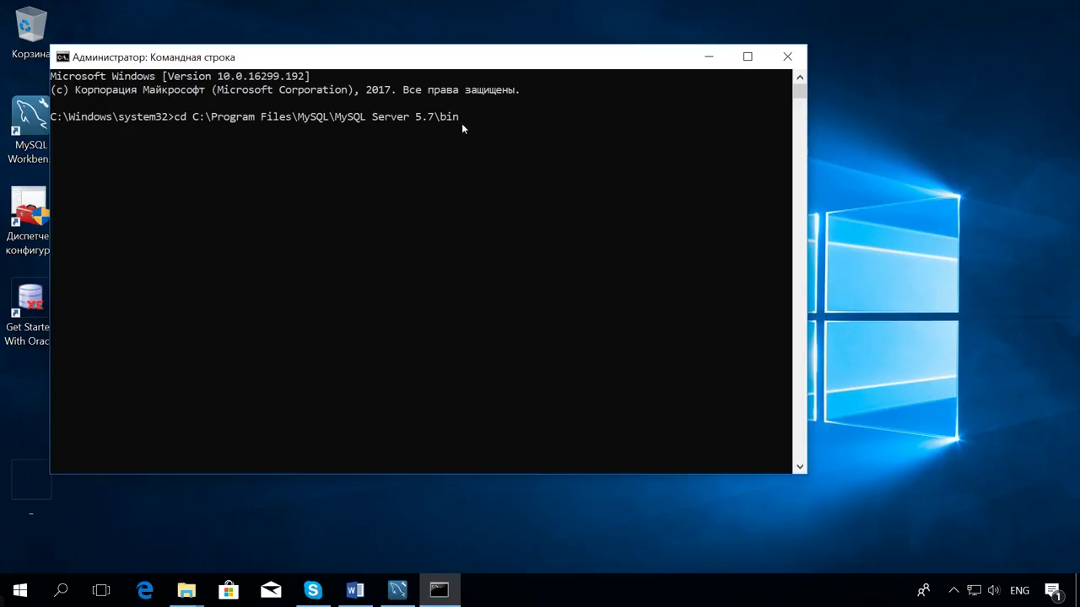
pyautogui.press('Return')
# Run myisamchk -r -q on my_db2\new_table_myisam, fixing indexes 1 and 2, then show the desktop.
pyautogui.write('myisamchk -r -q new_table_myisam "C:\\ProgramData\\MySQL\\MySQL Server 5.7\\Data\\my_db2\\new_table_myisam"')
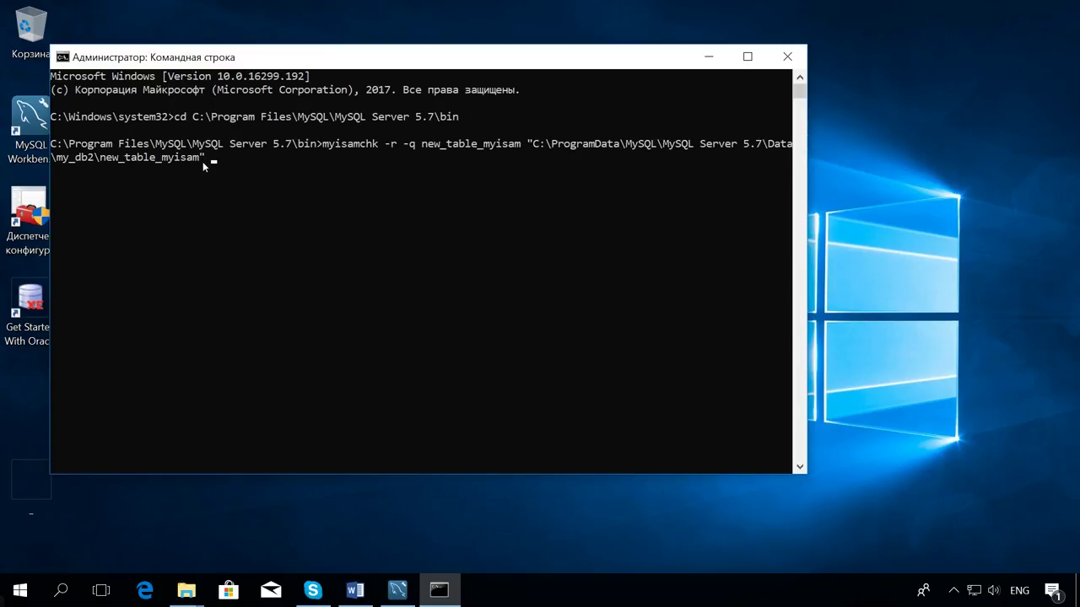
pyautogui.press('Return')
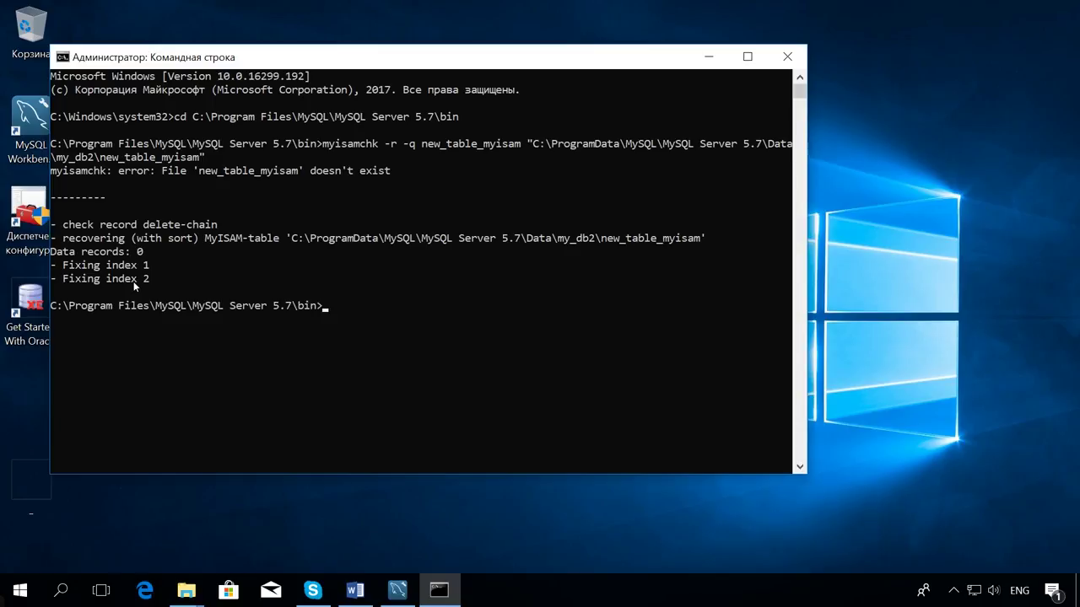
pyautogui.click(852, 366)
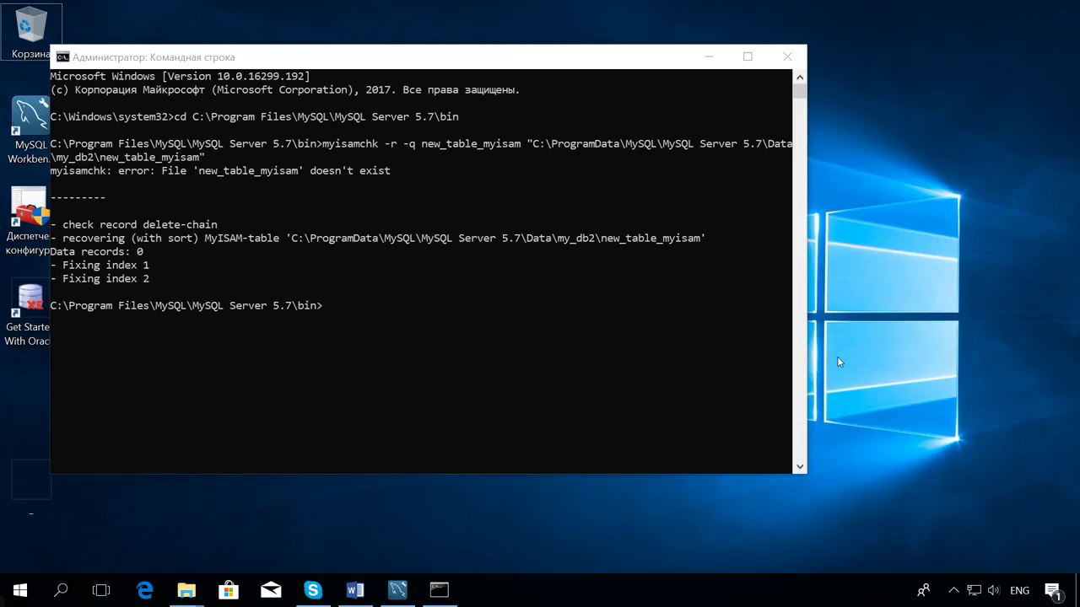
pyautogui.rightClick(514, 309)
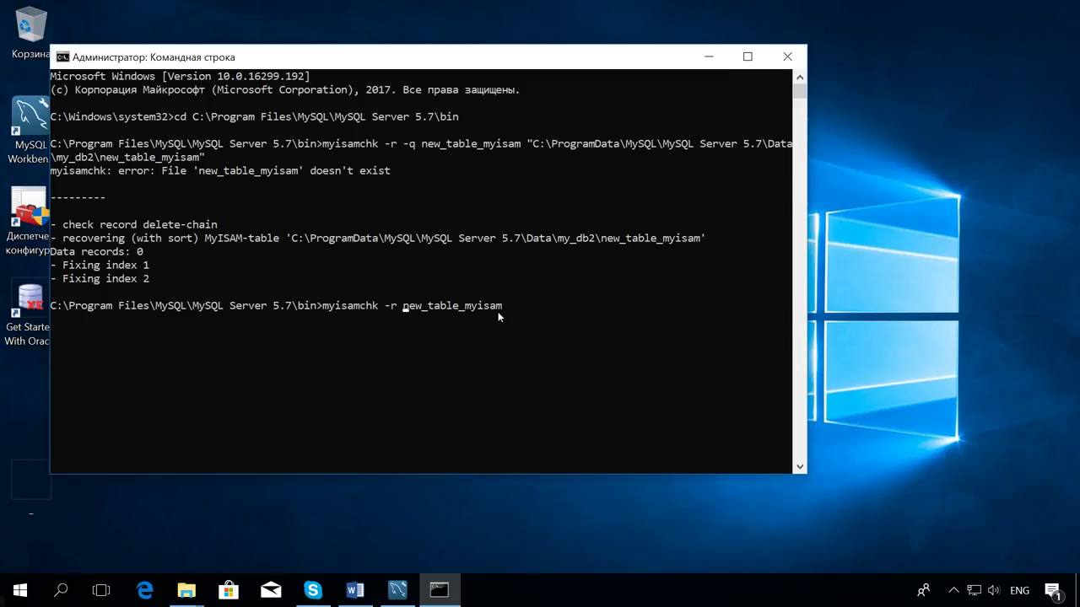
pyautogui.click(932, 394)
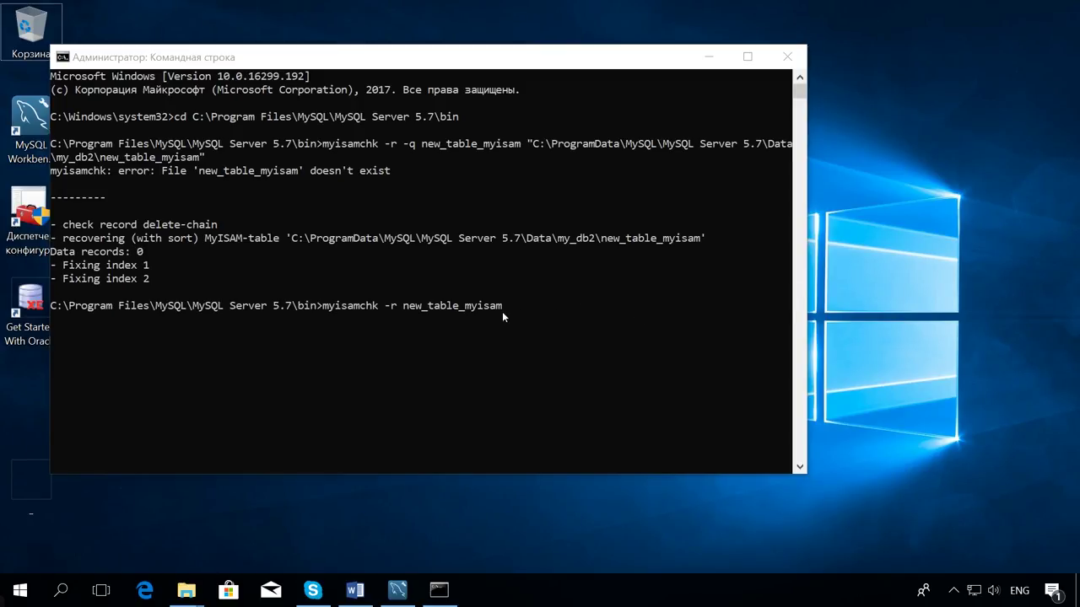
pyautogui.press('super+d')
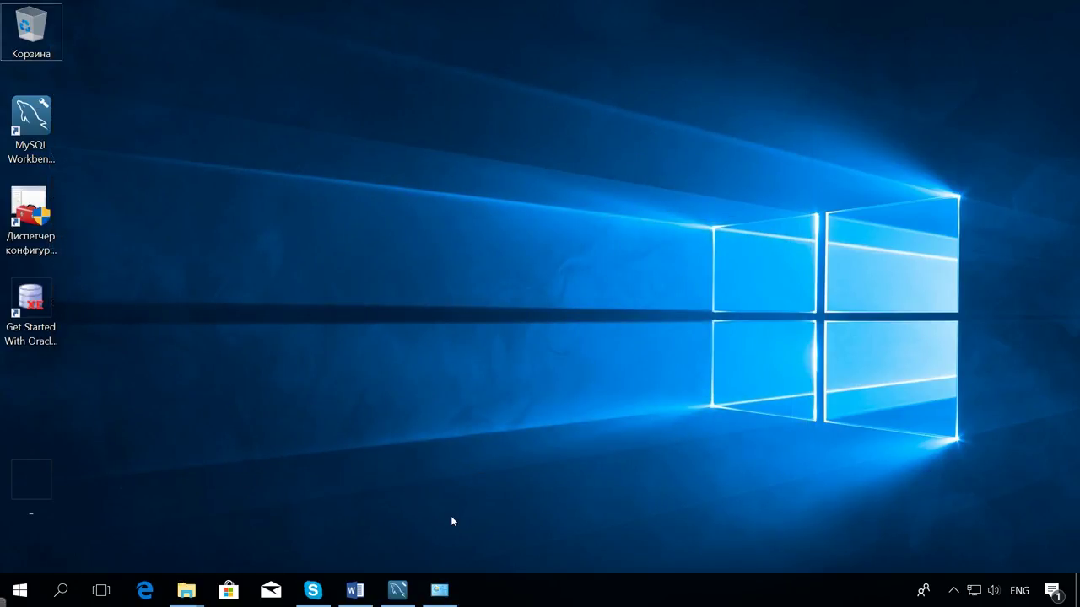
# Open the system Path environment variable for editing via This PC's advanced system settings.
pyautogui.click(186, 590)
pyautogui.click(99, 518)
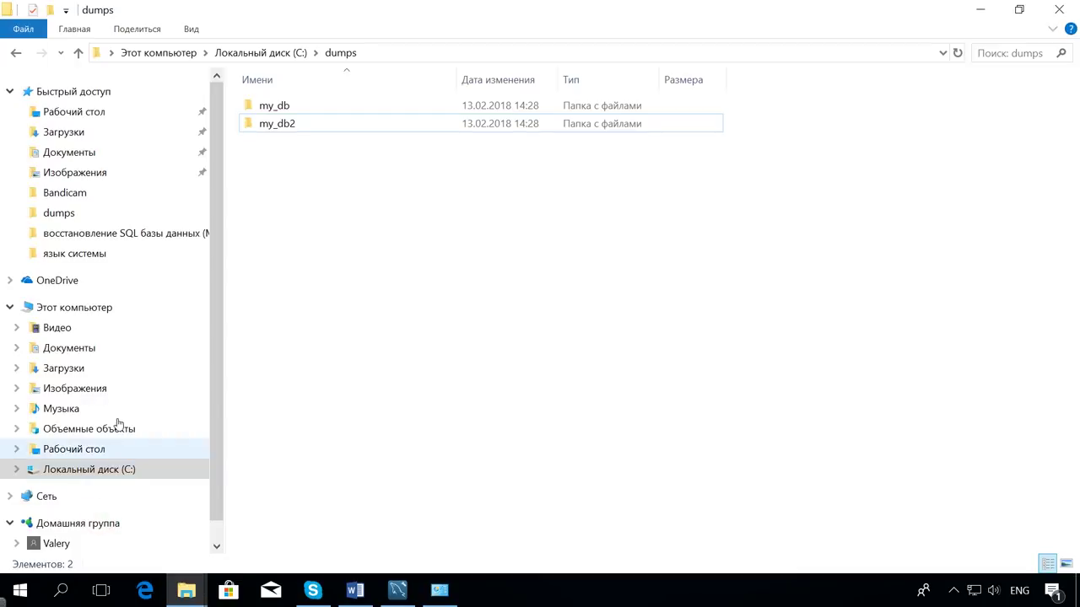
pyautogui.rightClick(65, 306)
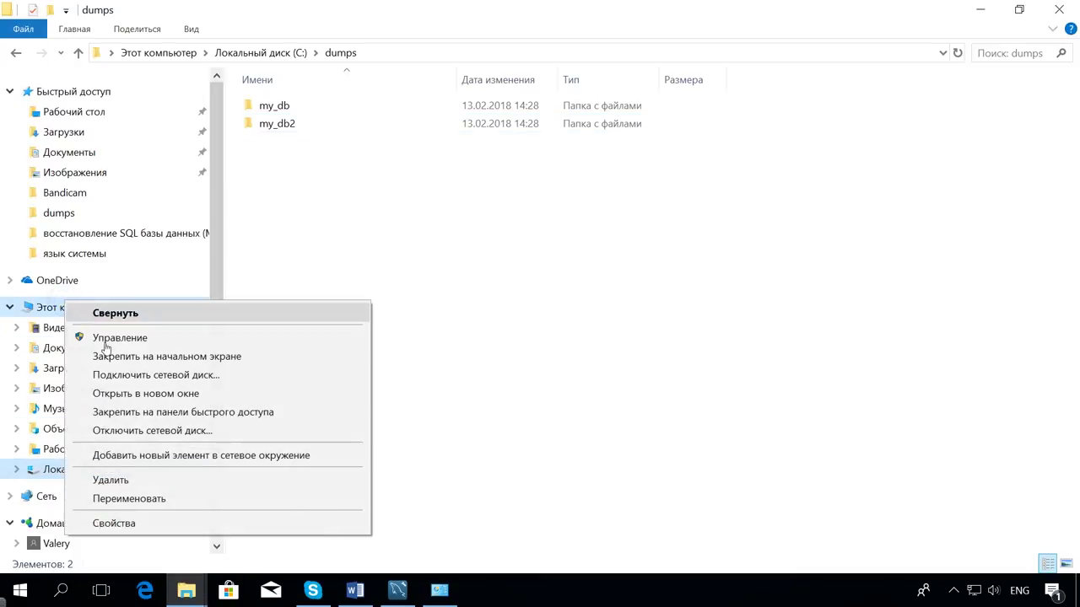
pyautogui.click(162, 525)
pyautogui.click(113, 199)
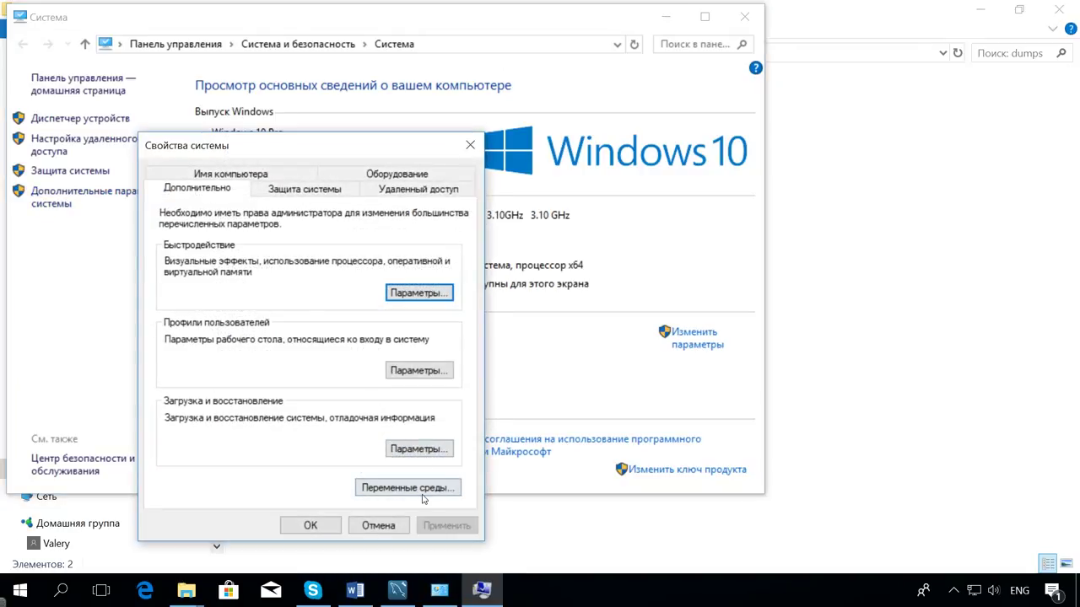
pyautogui.click(438, 491)
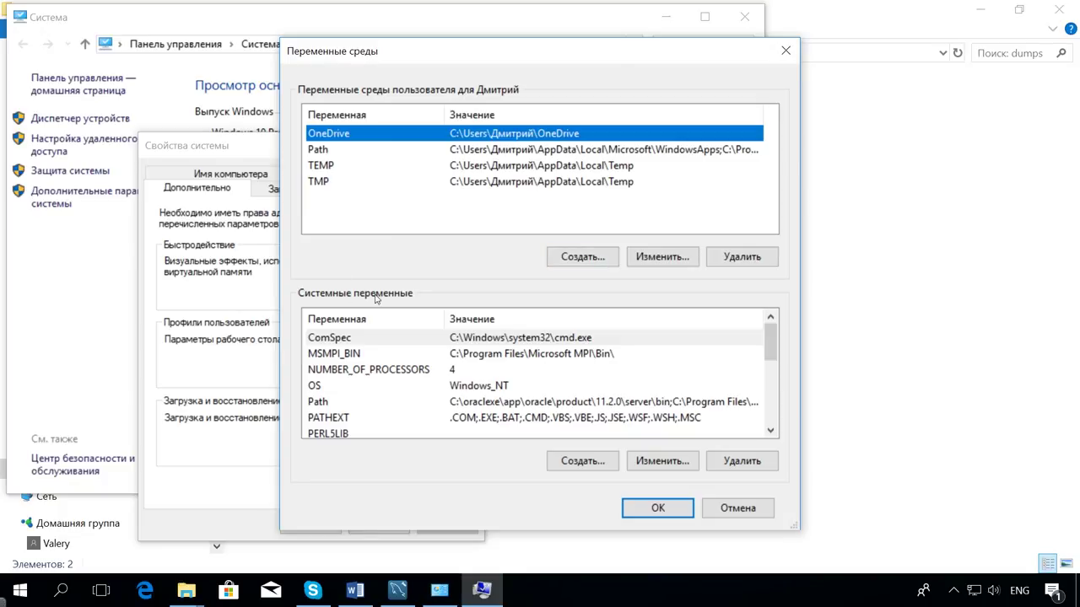
pyautogui.click(329, 402)
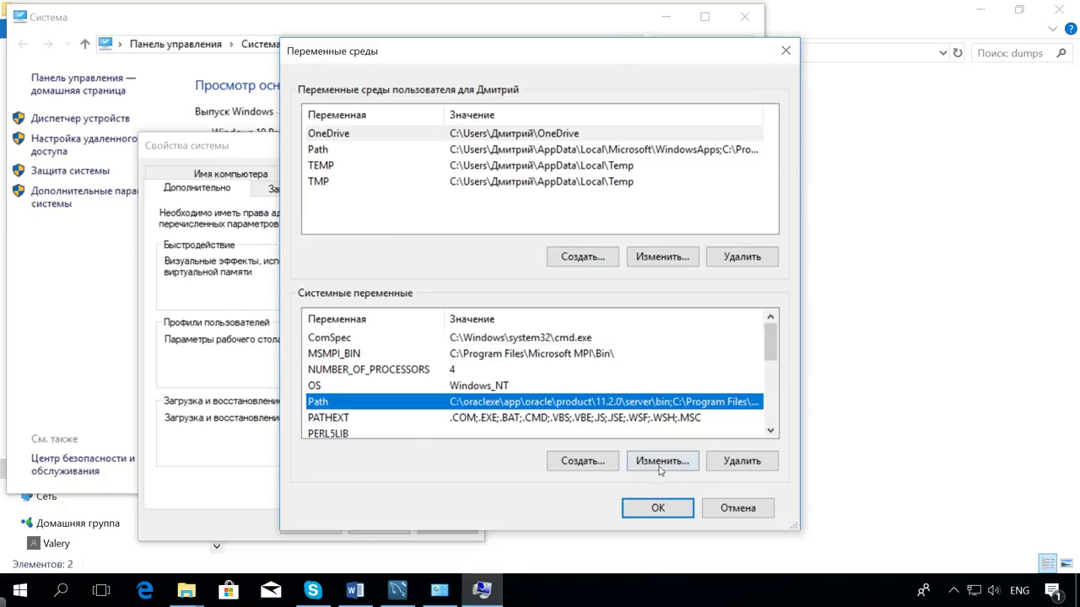
pyautogui.click(660, 471)
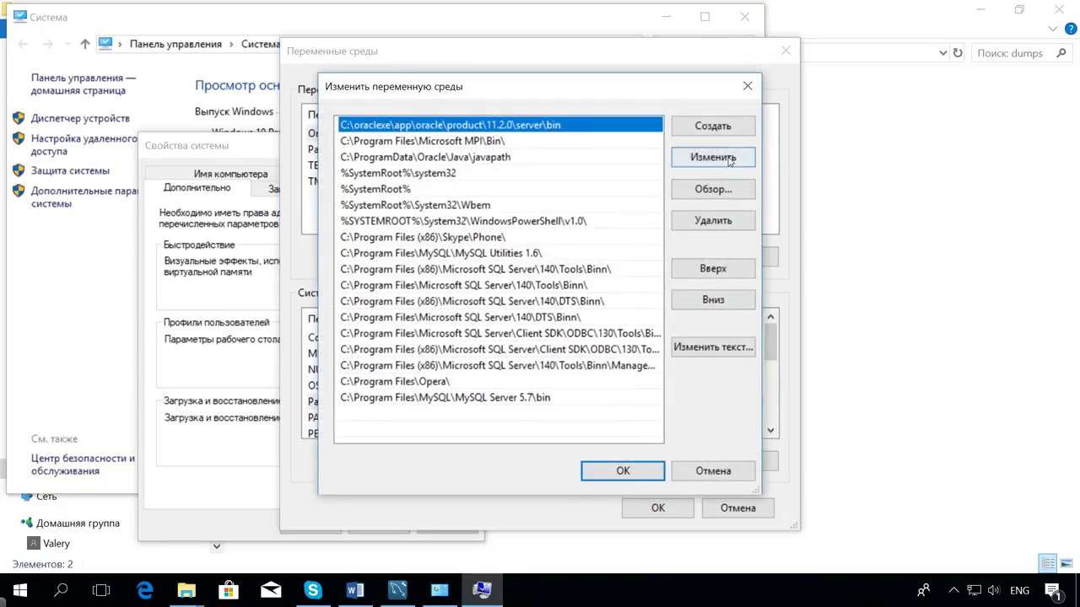
# Add C:\Program Files\MySQL\MySQL Server 5.7\bin as a new Path entry and confirm.
pyautogui.click(713, 126)
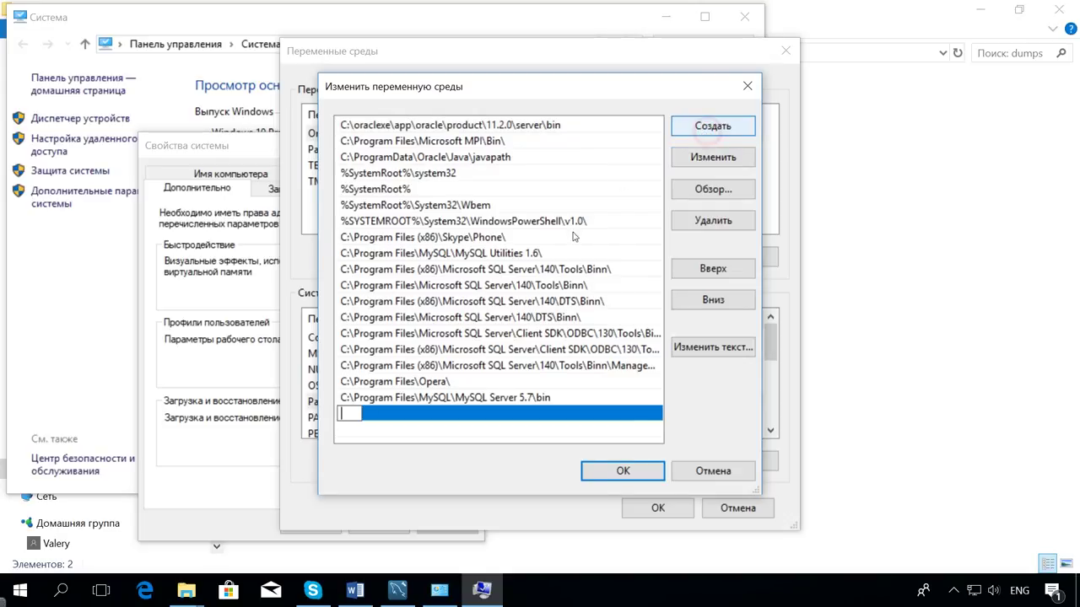
pyautogui.click(711, 188)
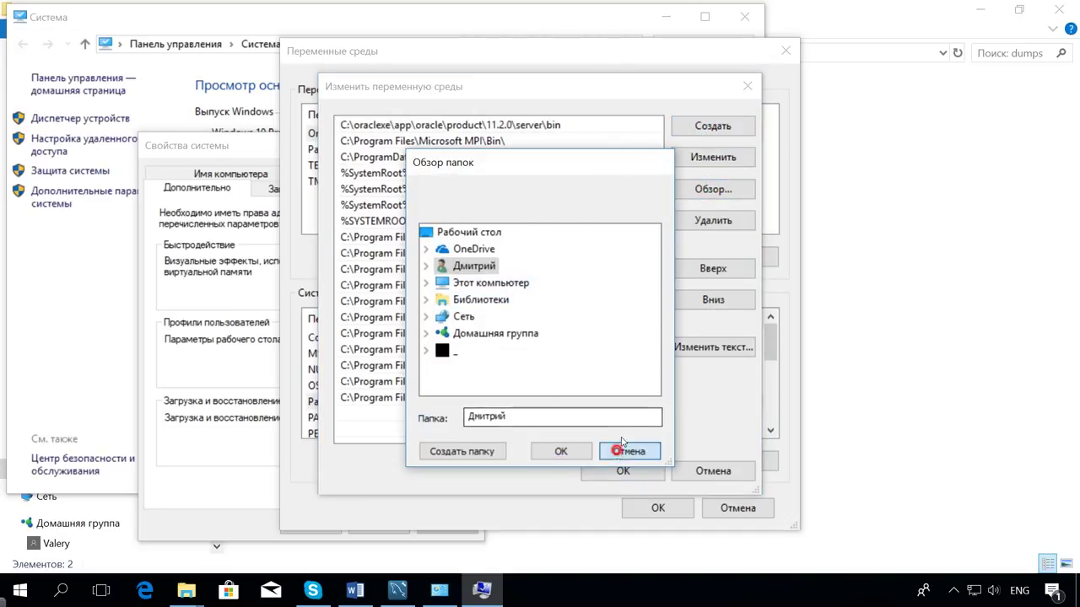
pyautogui.click(622, 444)
pyautogui.click(713, 125)
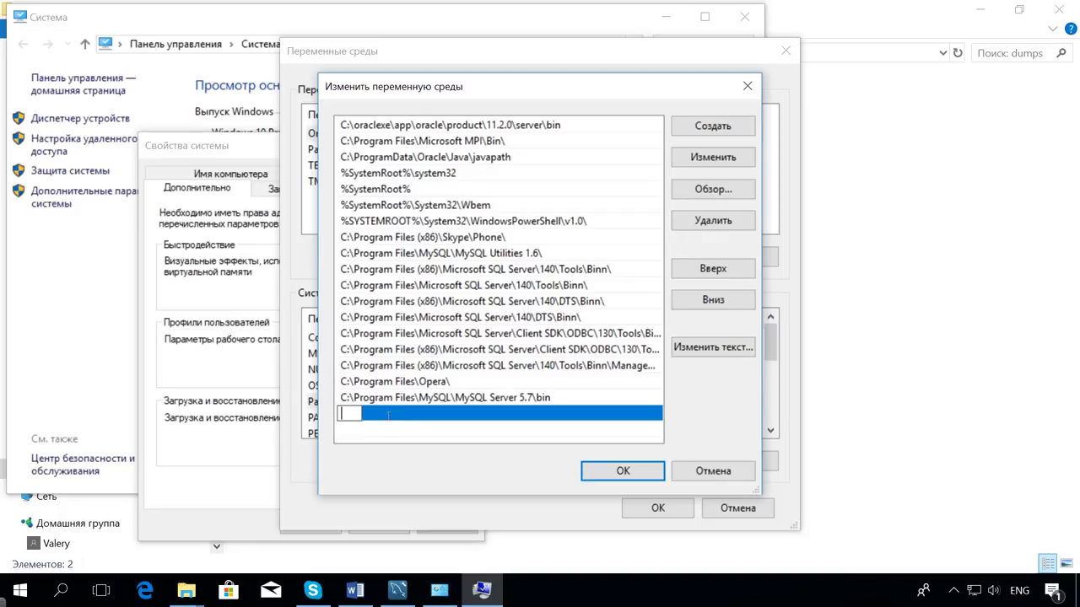
pyautogui.write('C:\\Program Files\\MySQL\\MySQL Server 5.7\\bin')
pyautogui.click(624, 470)
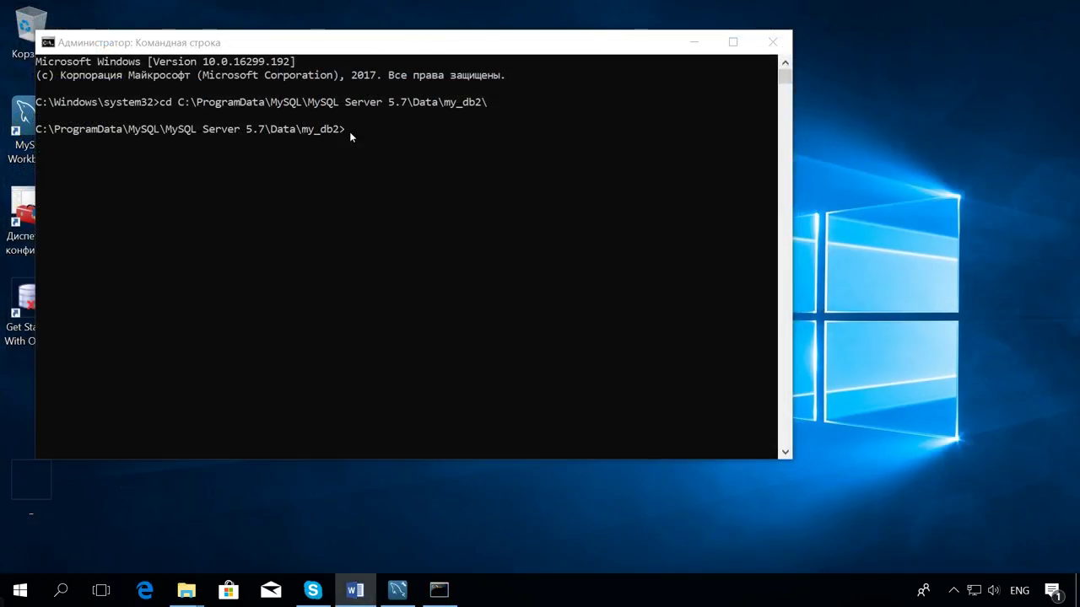
# Run 'myisamchk -r new_table_myisam' from the my_db2 data folder.
pyautogui.write('myisamchk -r new_table_myisam')
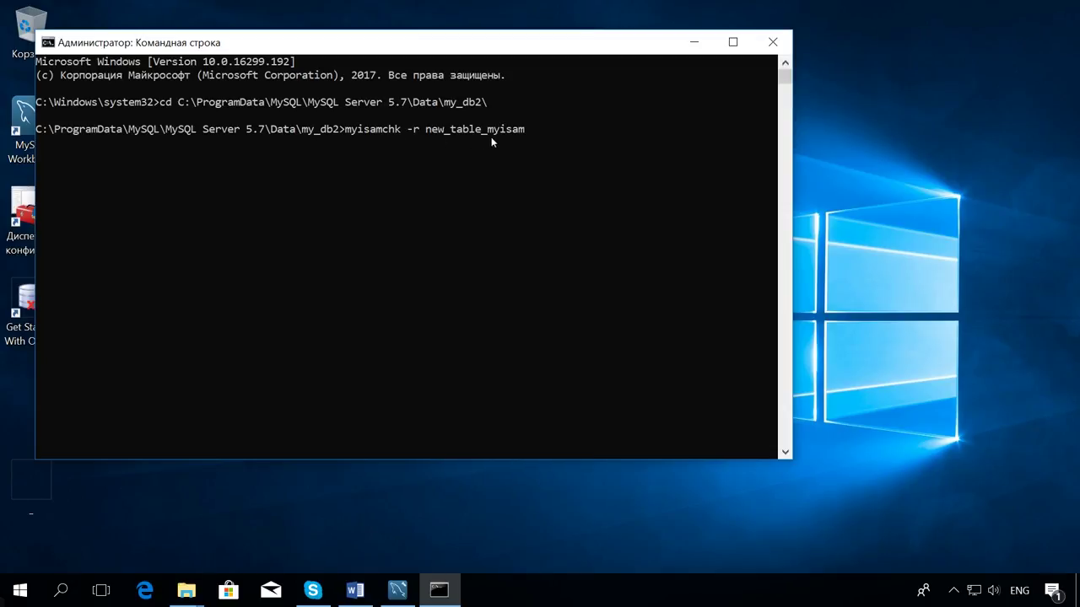
pyautogui.press('Return')
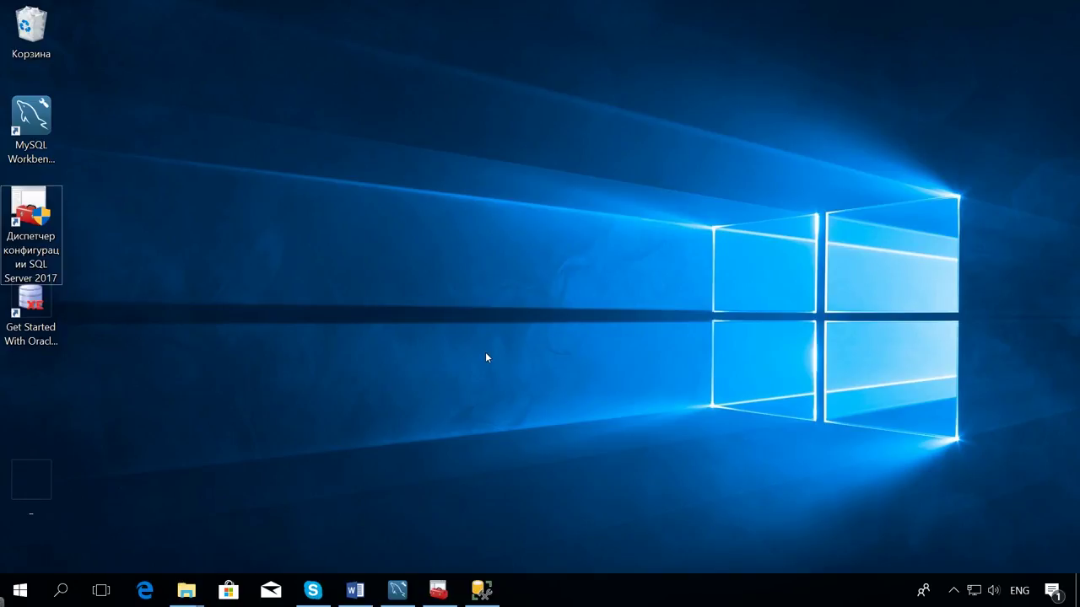
# Back up hetmansoftware in full to disk as hetmansoftware.bak through Tasks > Back Up.
pyautogui.moveTo(493, 597)
pyautogui.click(493, 598)
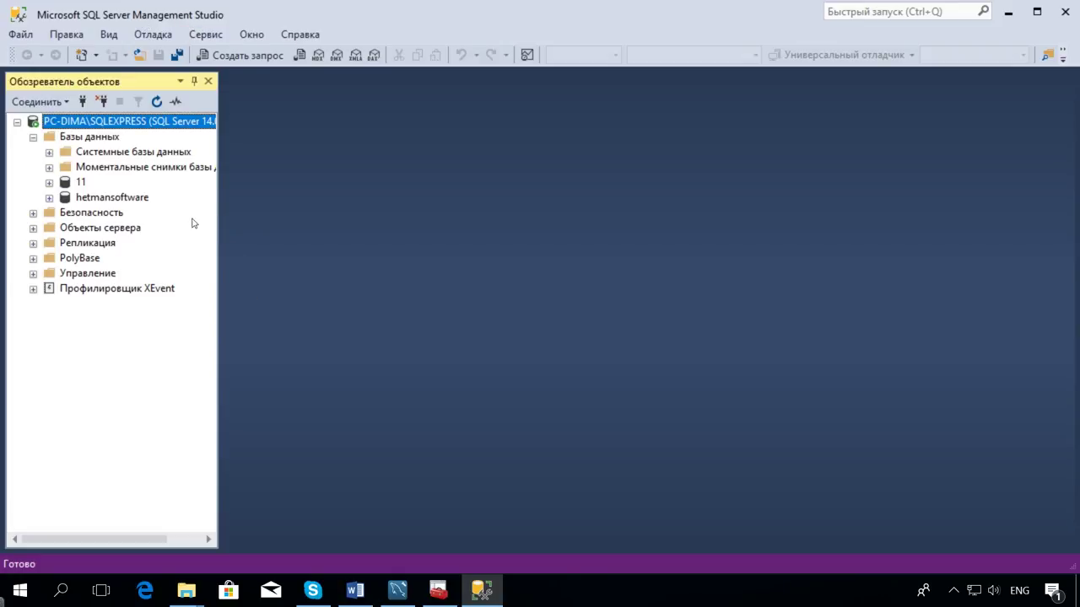
pyautogui.click(106, 200)
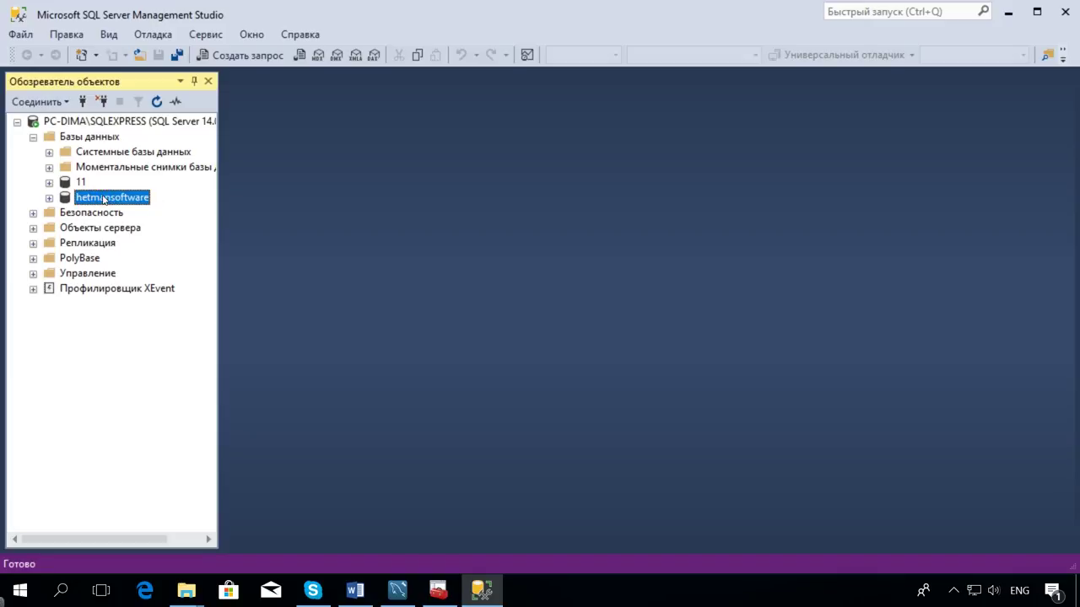
pyautogui.rightClick(129, 203)
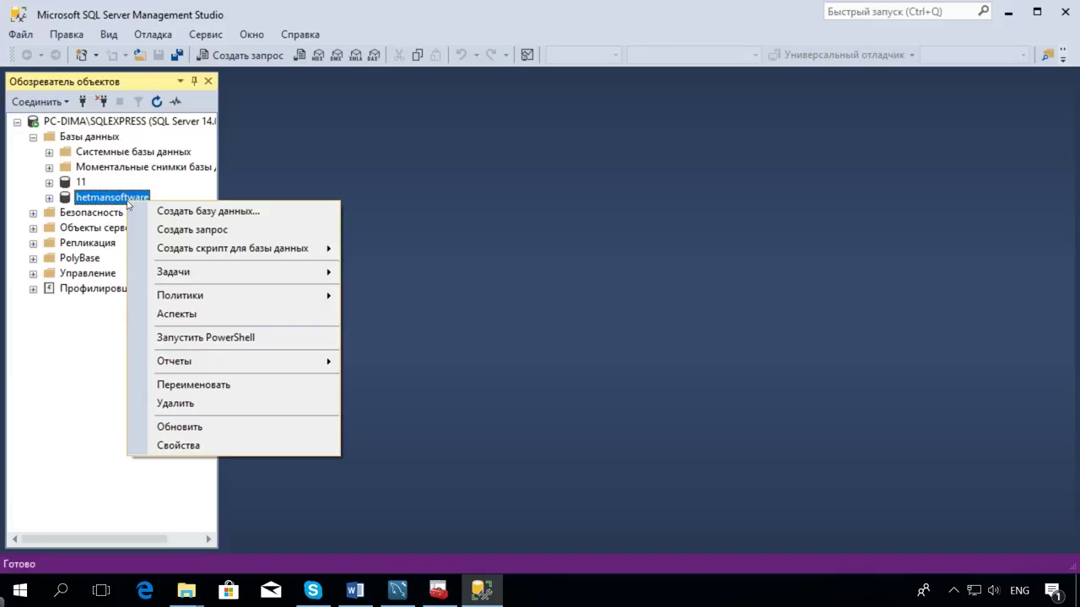
pyautogui.moveTo(289, 279)
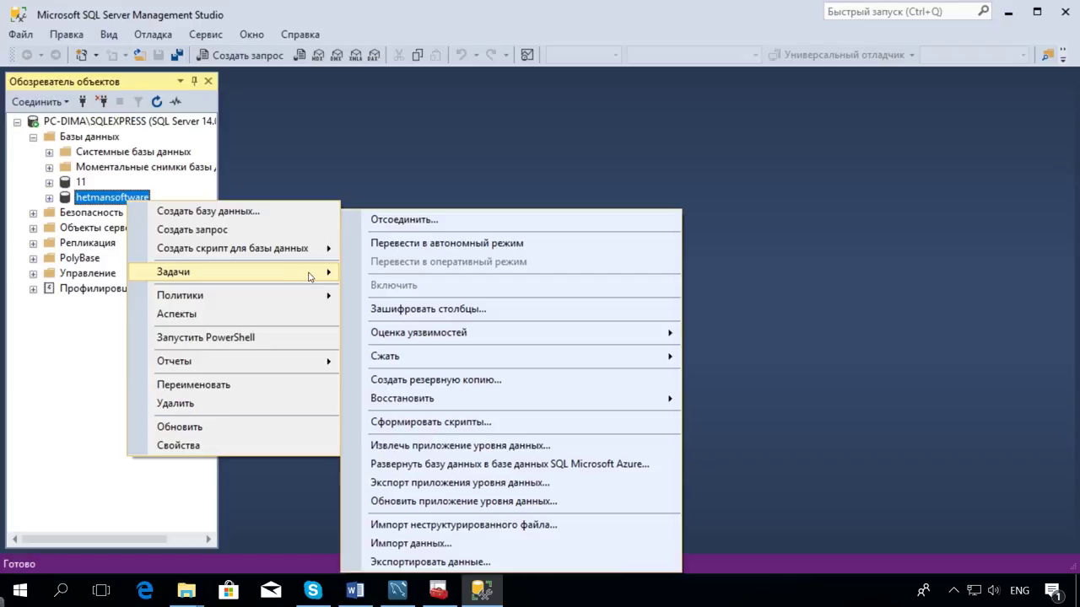
pyautogui.click(494, 381)
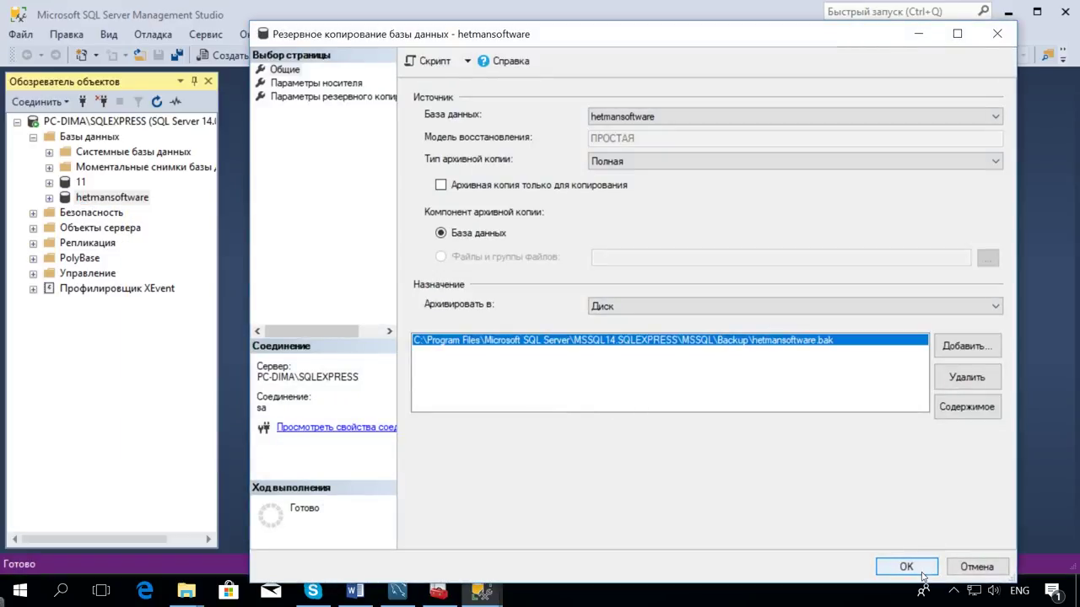
pyautogui.click(911, 568)
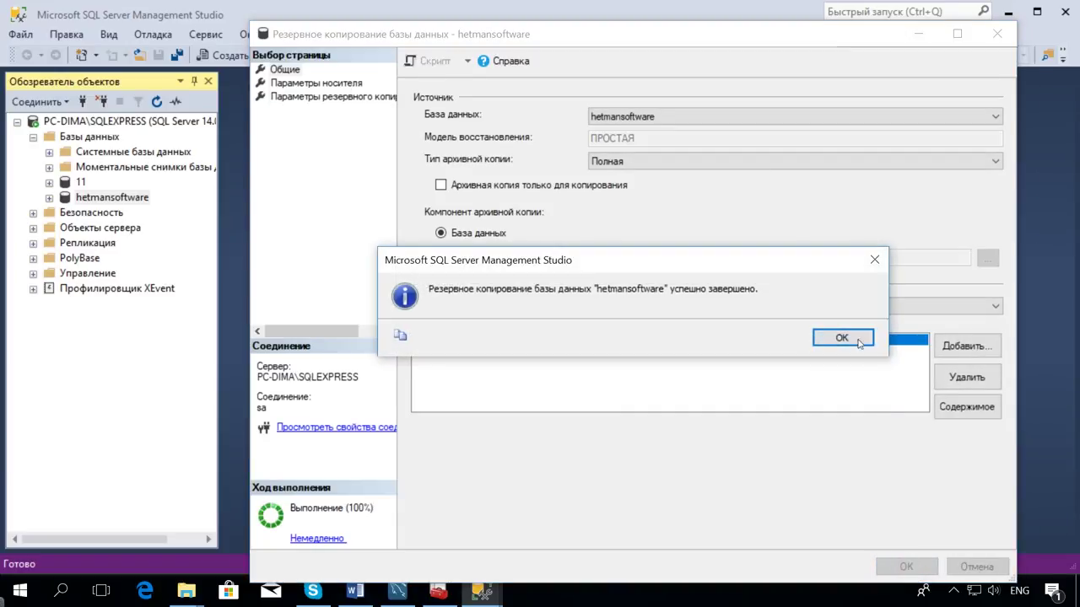
pyautogui.click(857, 341)
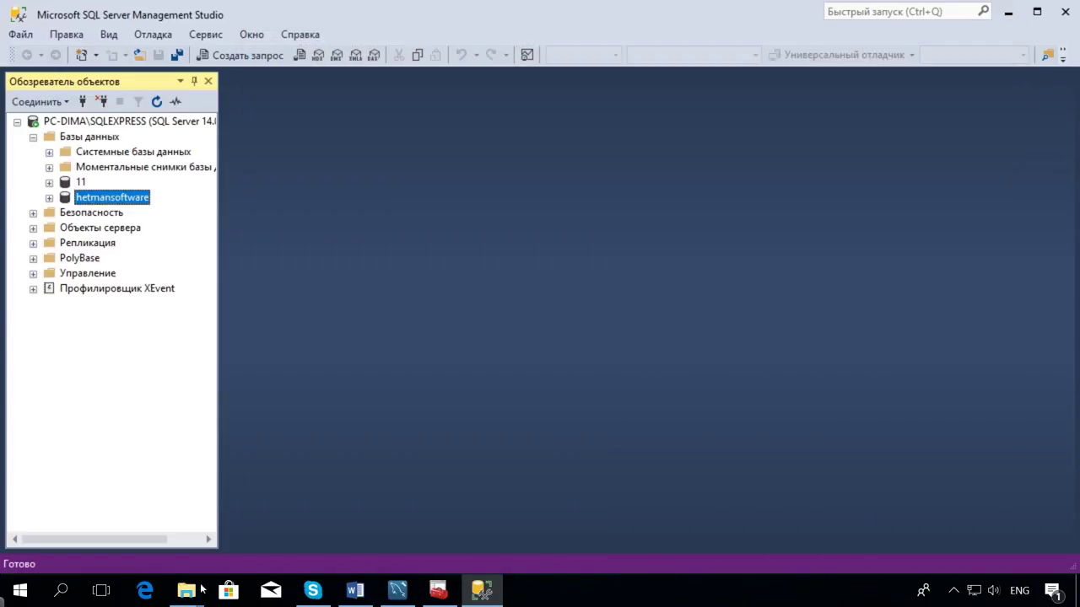
# Show the full SQLEXPRESS MSSQL\Backup path and select hetmansoftware.bak (3 609 KB).
pyautogui.moveTo(202, 588)
pyautogui.click(810, 498)
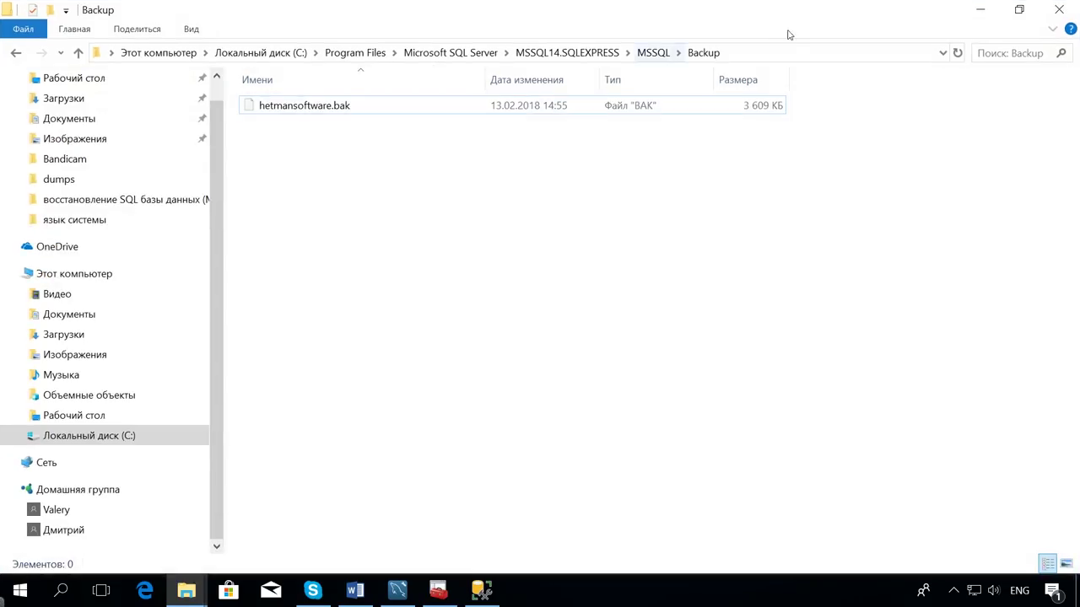
pyautogui.click(767, 51)
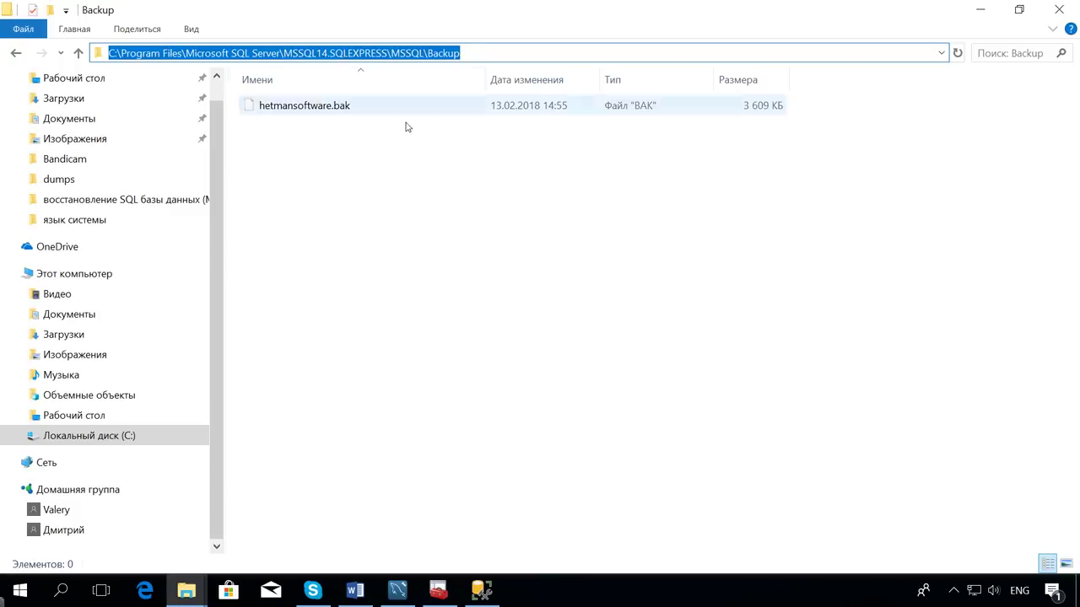
pyautogui.click(352, 135)
pyautogui.click(322, 105)
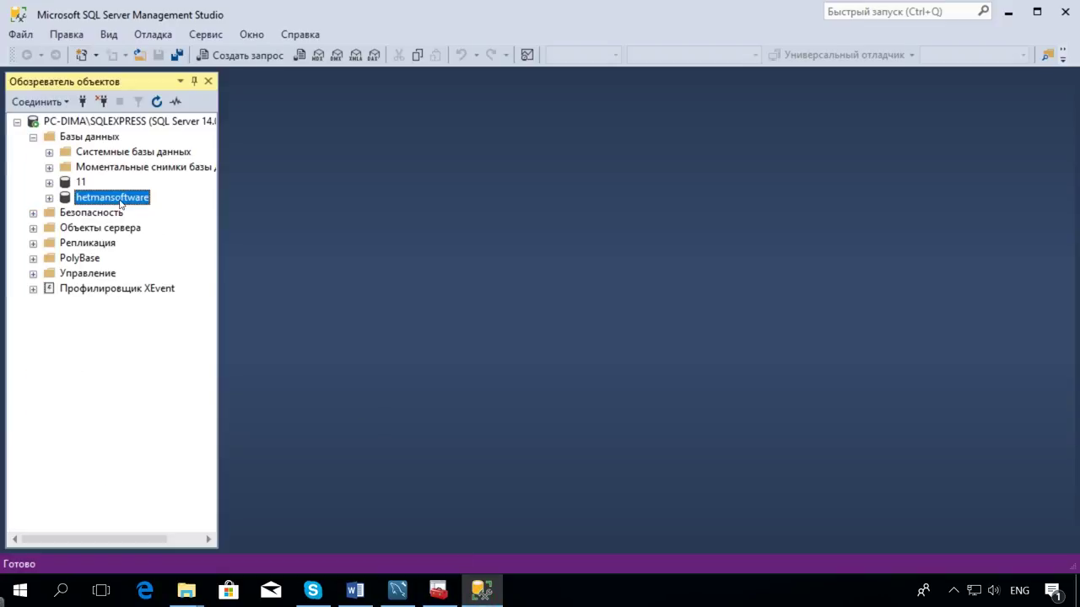
# Open Restore Database for hetmansoftware and choose Device as the source.
pyautogui.rightClick(121, 204)
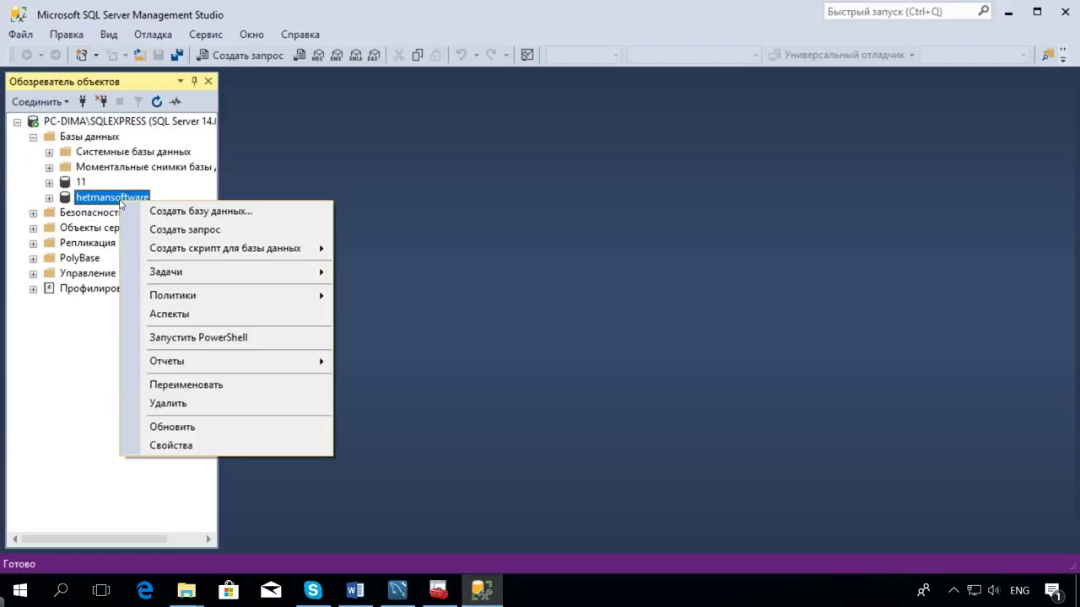
pyautogui.moveTo(283, 273)
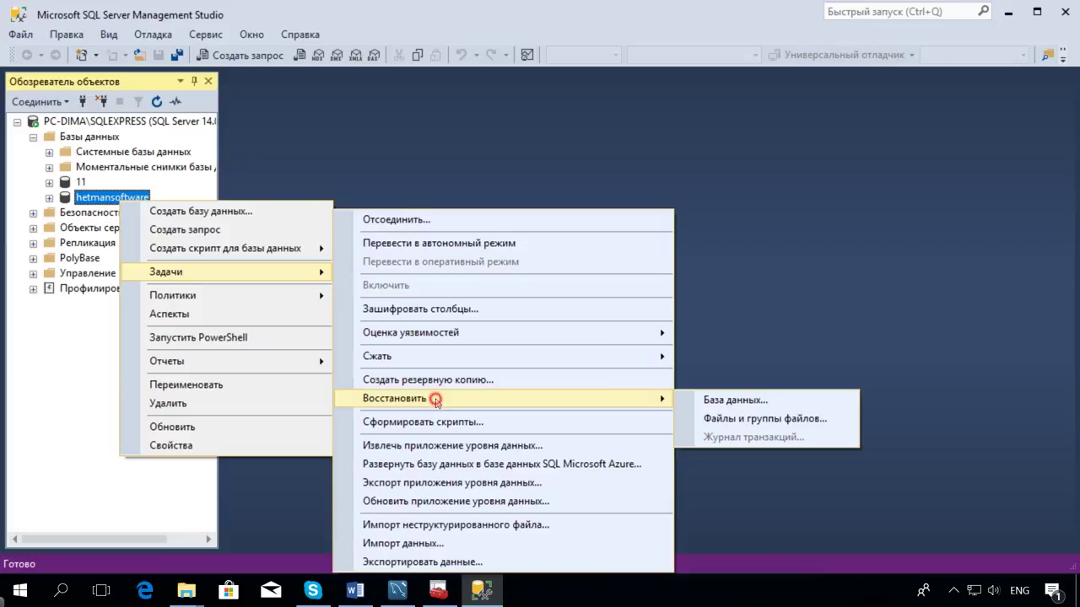
pyautogui.moveTo(410, 398)
pyautogui.click(775, 406)
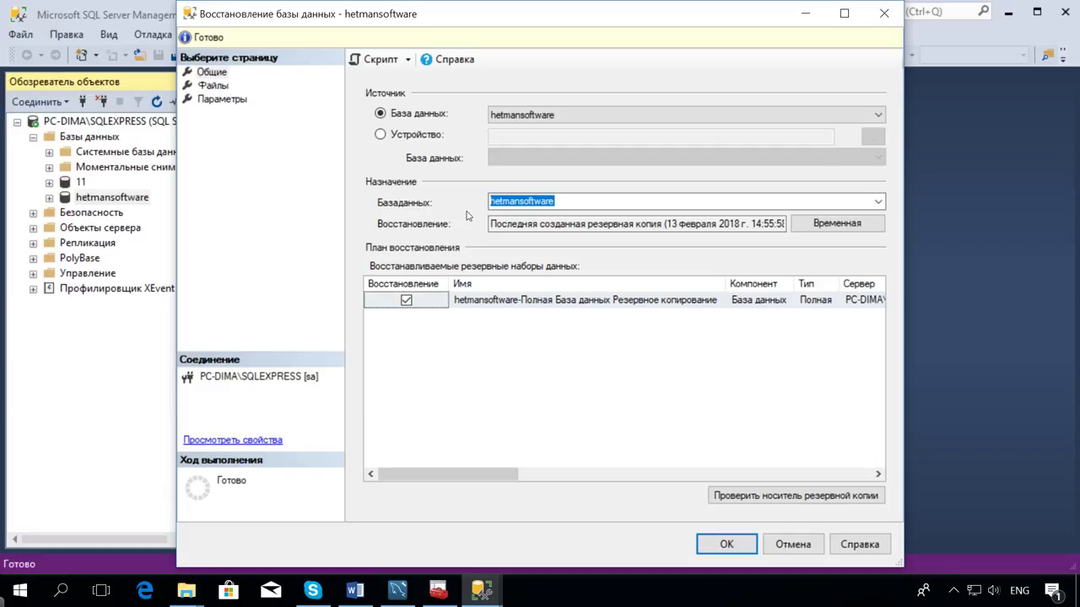
pyautogui.click(391, 135)
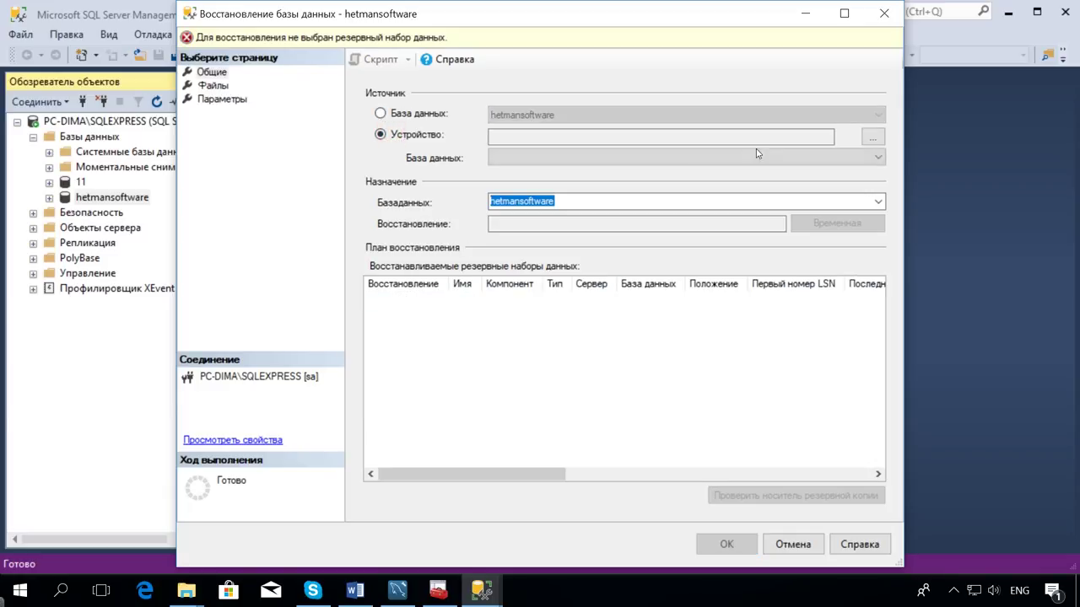
# Add hetmansoftware.bak as the backup device and run the restore.
pyautogui.click(872, 137)
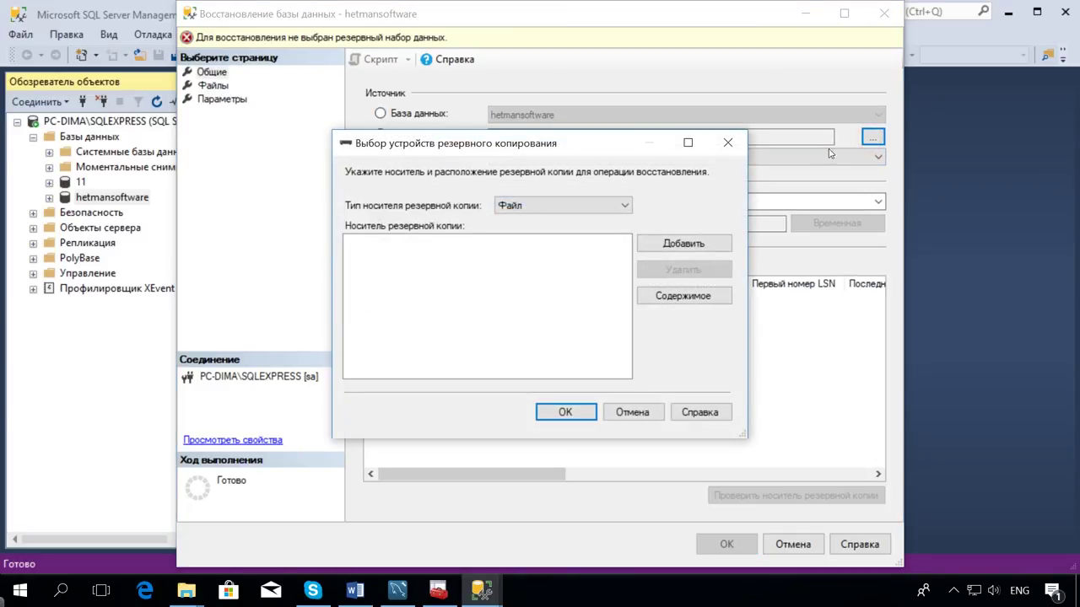
pyautogui.click(696, 245)
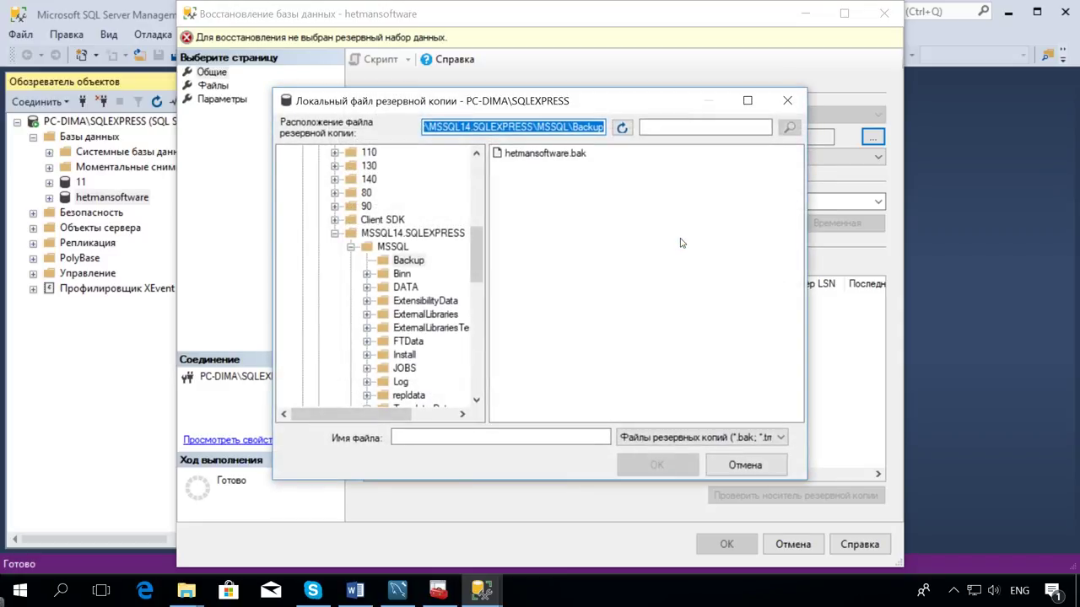
pyautogui.click(548, 154)
pyautogui.click(660, 465)
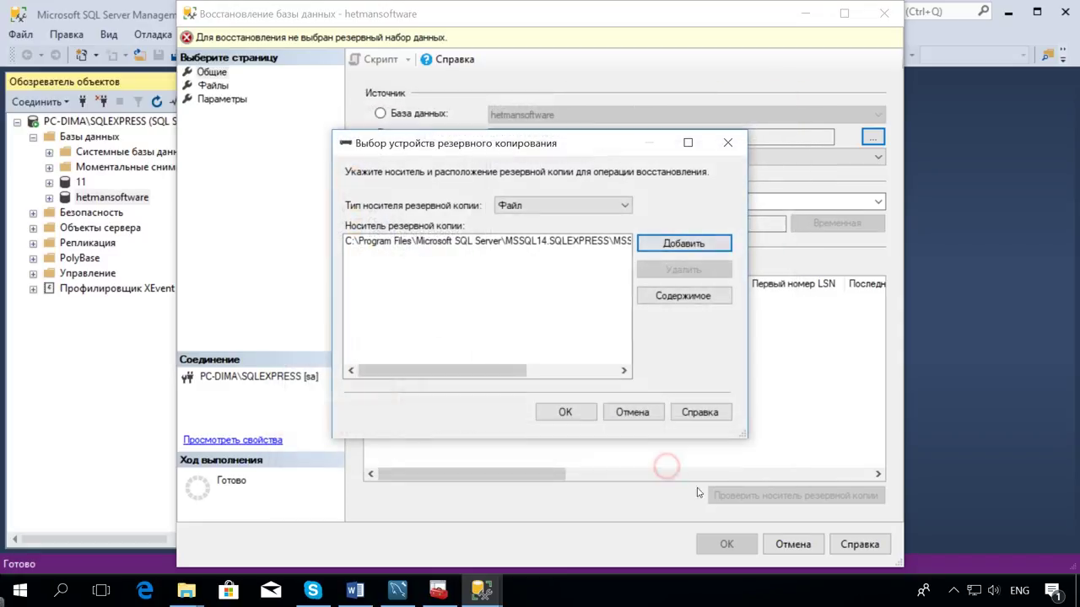
pyautogui.click(563, 412)
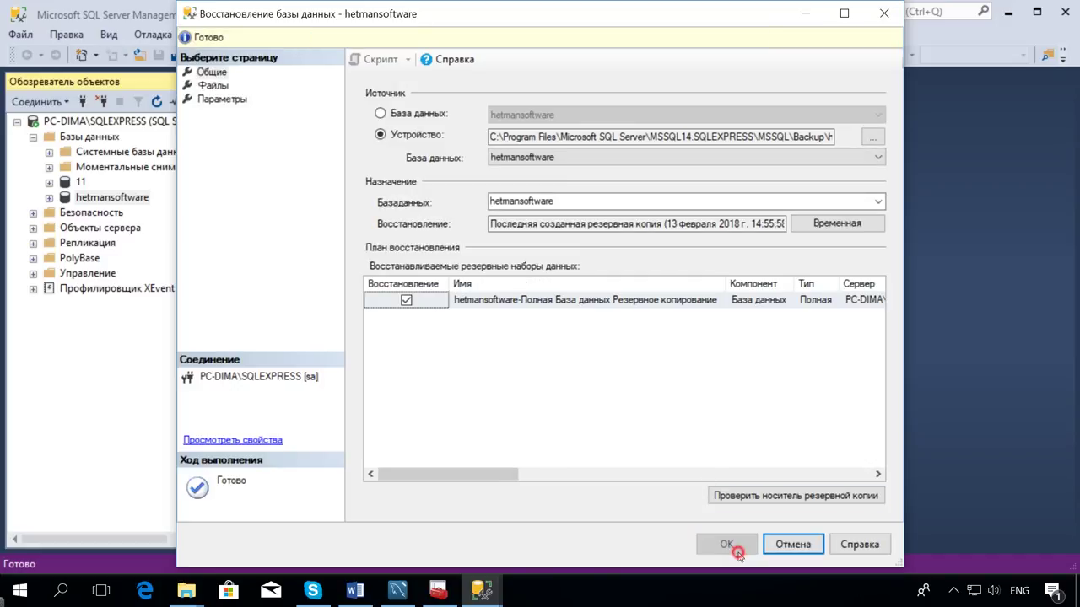
pyautogui.click(727, 544)
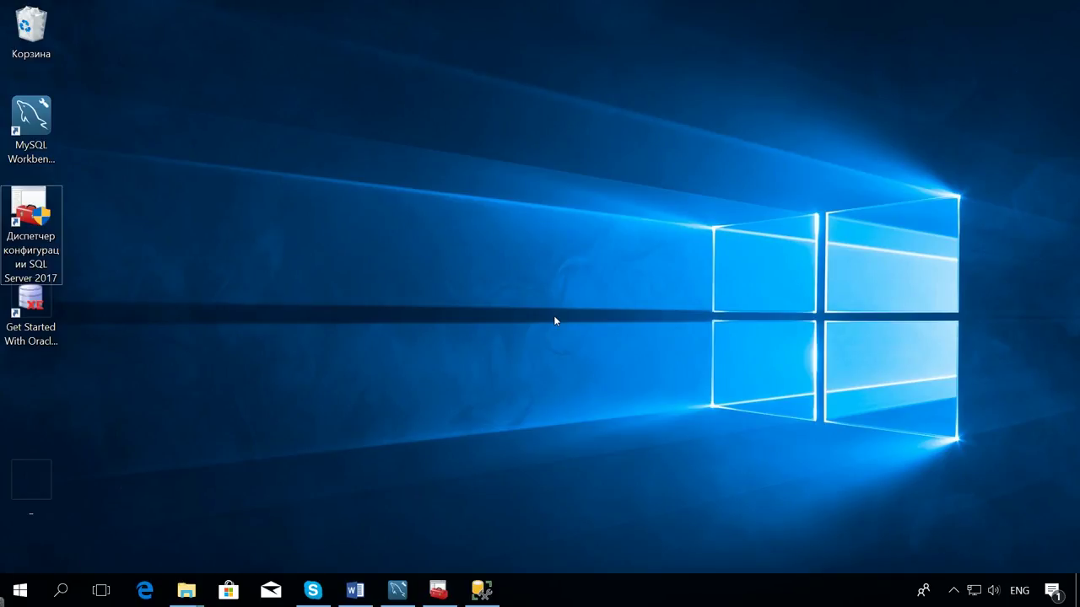
# View the DATA folder path holding hetmansoftware.mdf, then minimise the window.
pyautogui.click(186, 591)
pyautogui.click(970, 506)
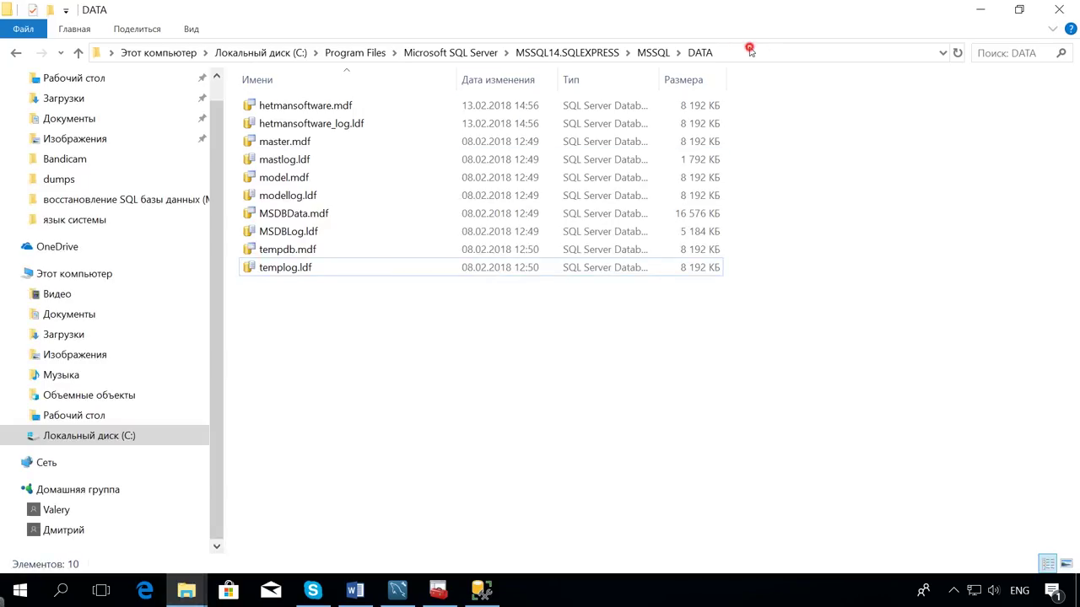
pyautogui.click(747, 50)
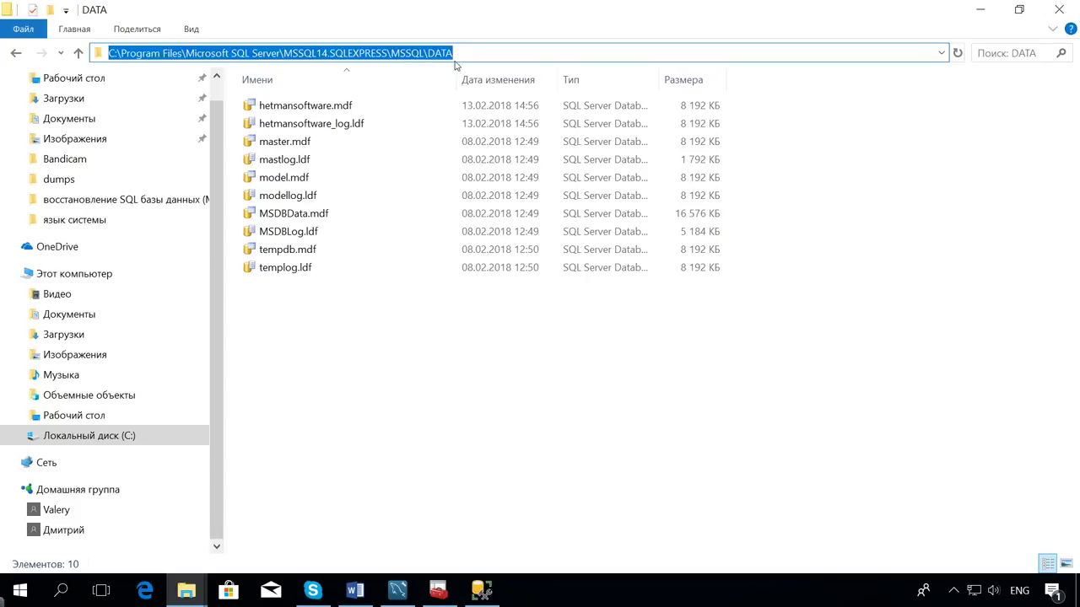
pyautogui.click(977, 12)
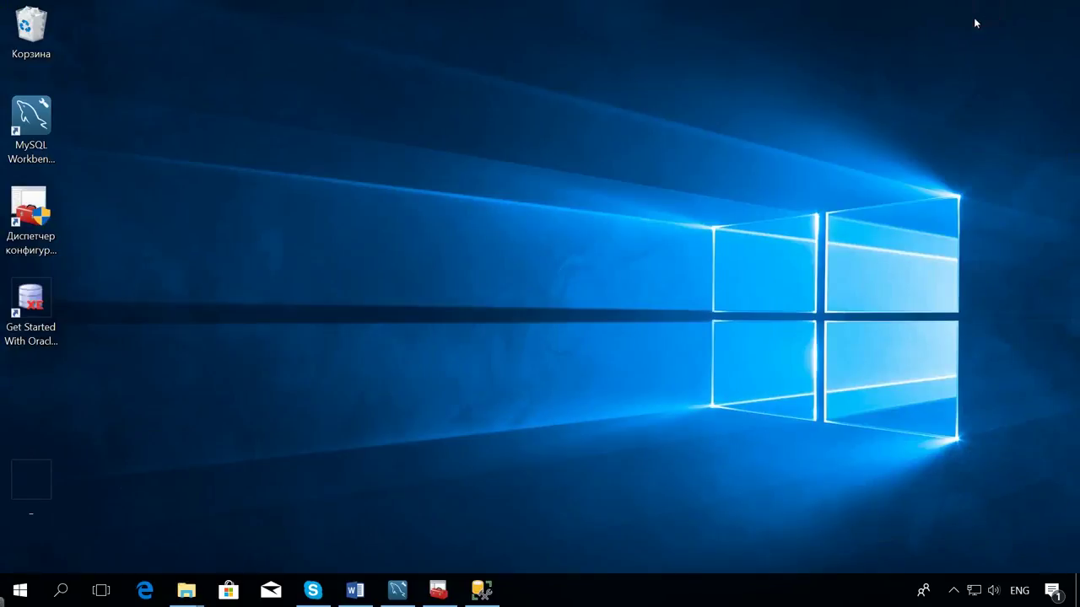
pyautogui.click(449, 590)
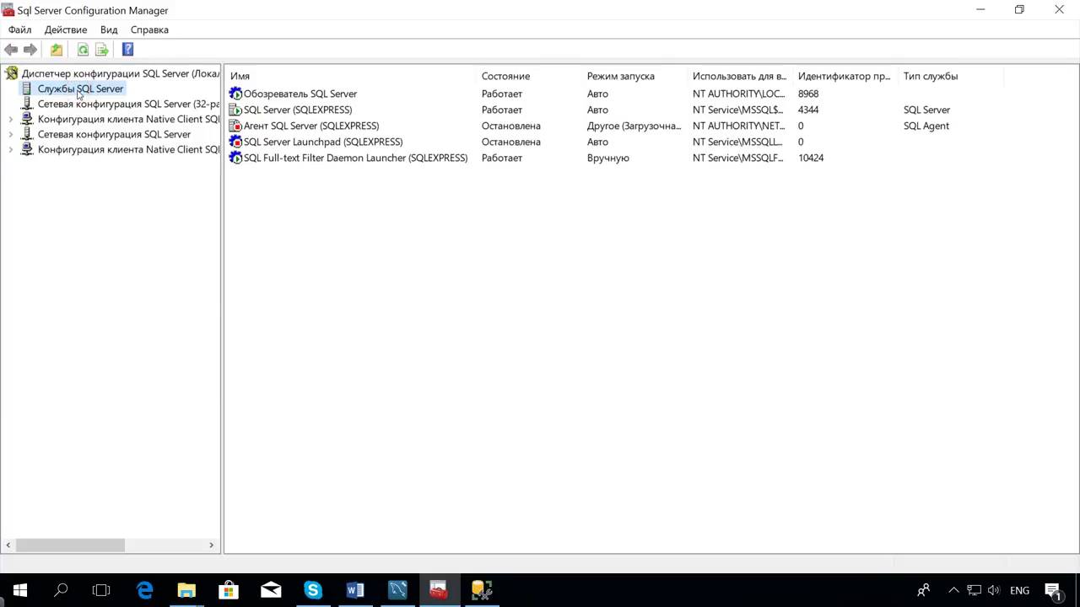
# Stop SQL Server (SQLEXPRESS) with Остановить, then start it again with Запустить.
pyautogui.rightClick(108, 90)
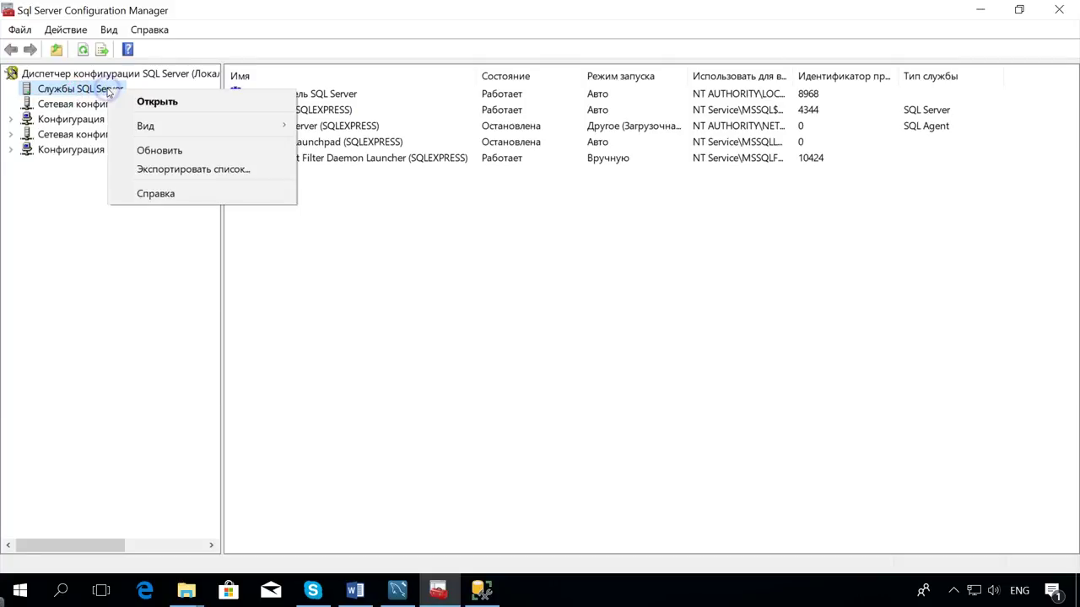
pyautogui.click(329, 279)
pyautogui.rightClick(290, 113)
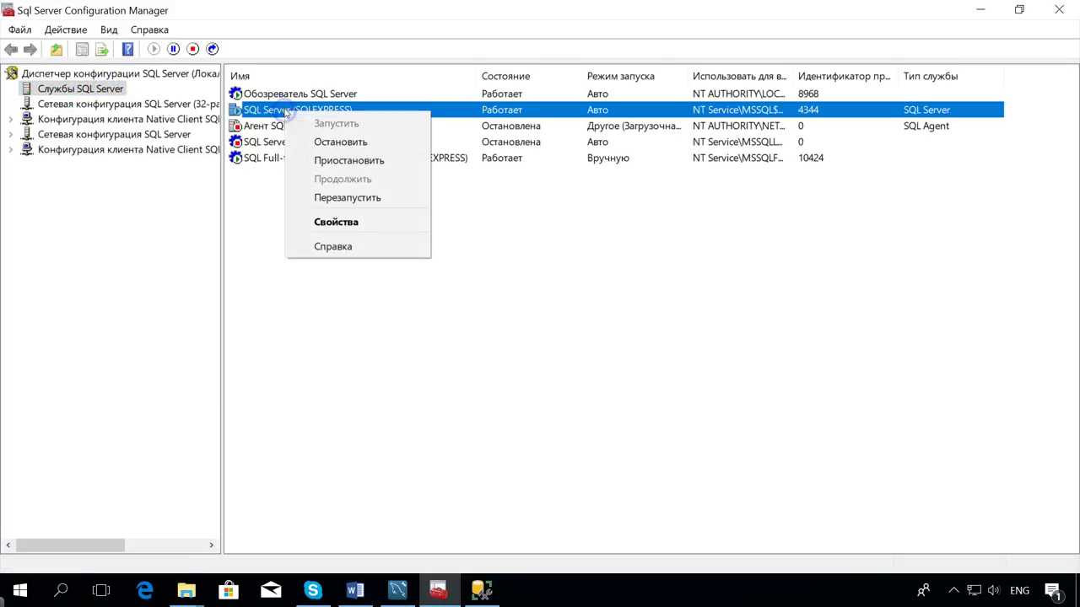
pyautogui.click(352, 142)
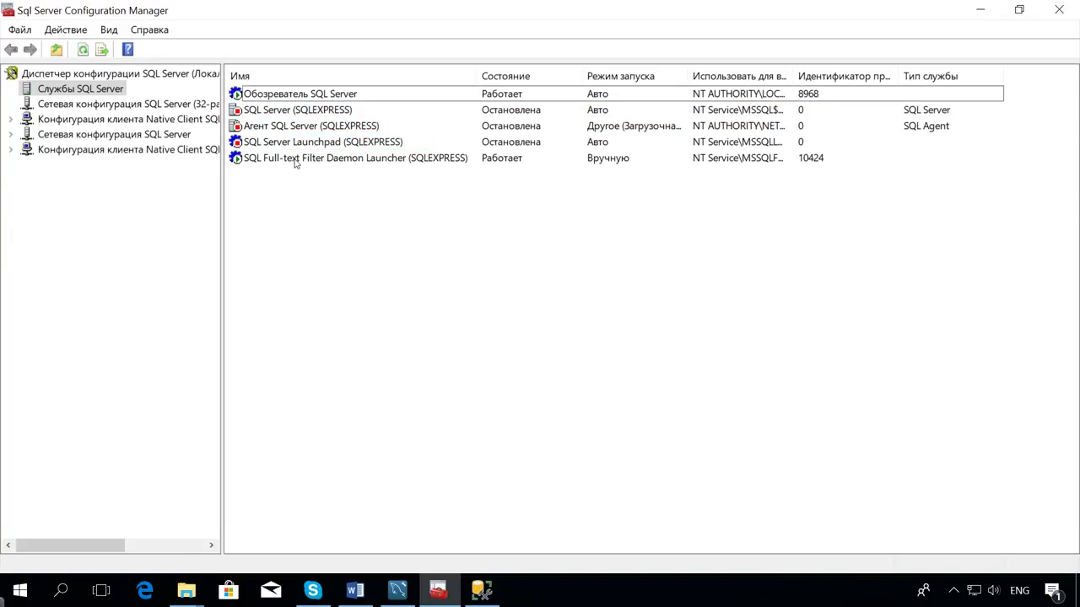
pyautogui.rightClick(269, 116)
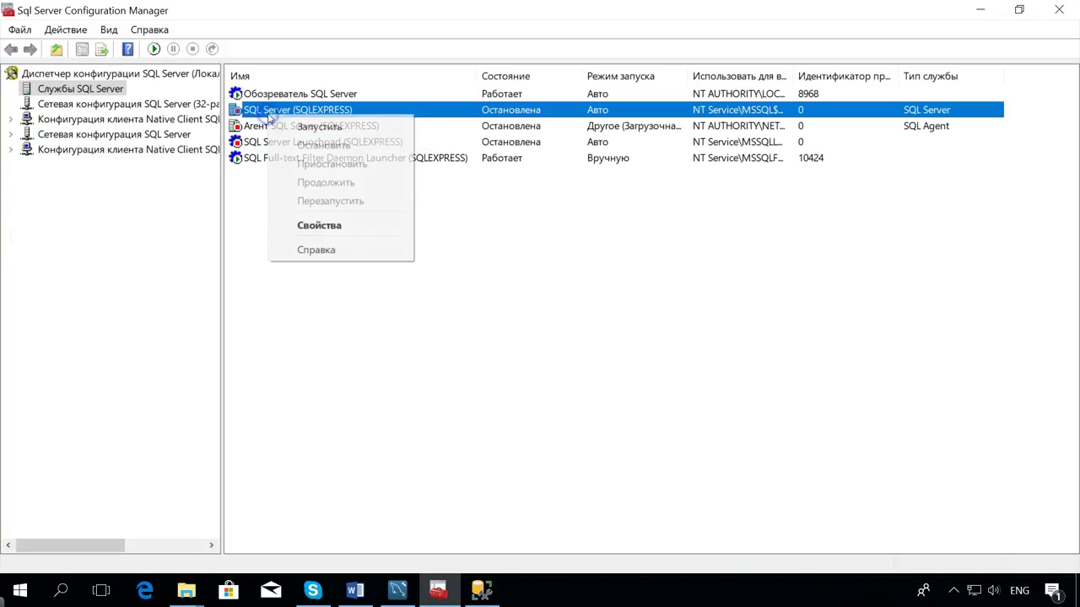
pyautogui.click(349, 135)
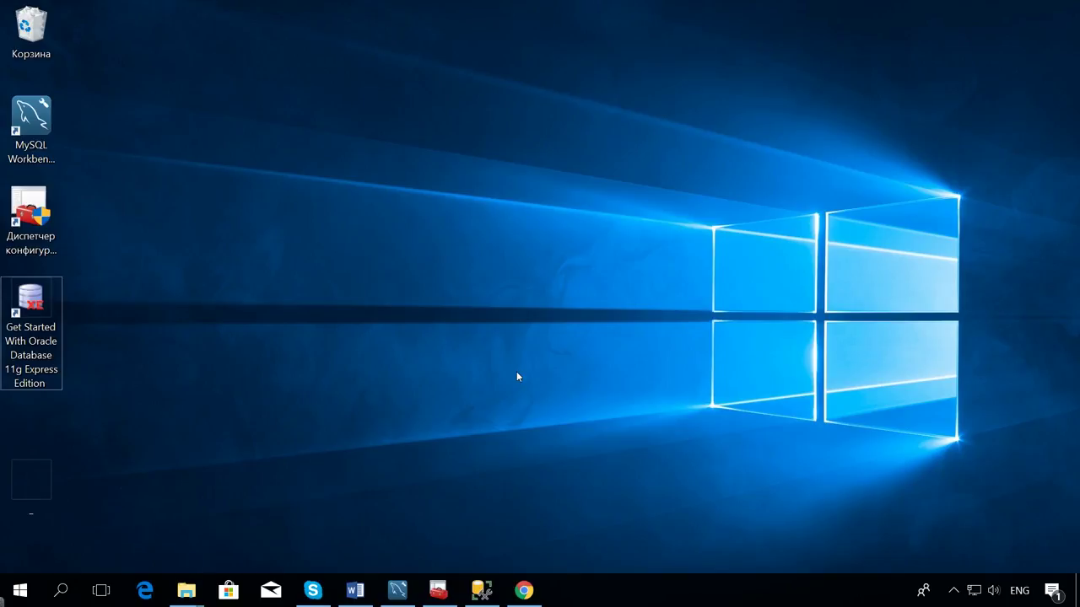
# Log into the Application Express ADMIN workspace from Oracle XE using the account password.
pyautogui.click(524, 590)
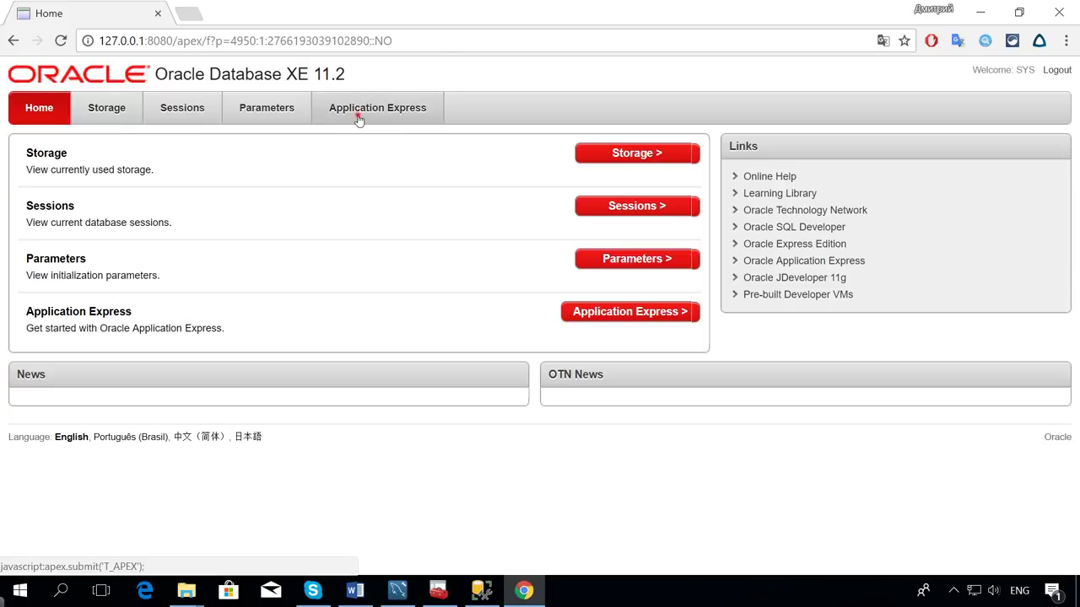
pyautogui.click(361, 116)
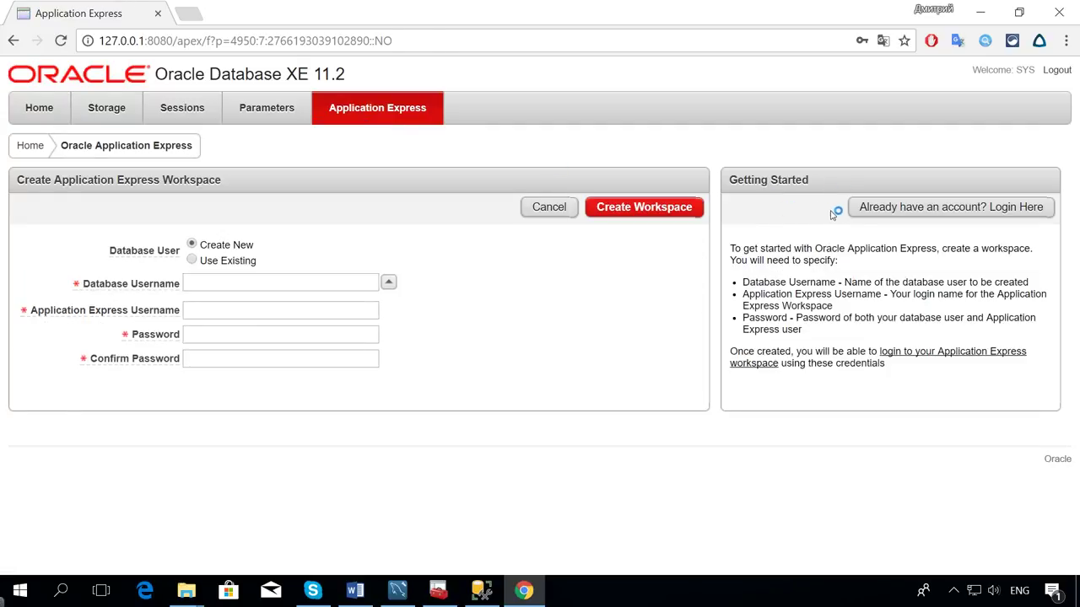
pyautogui.click(880, 213)
pyautogui.click(592, 223)
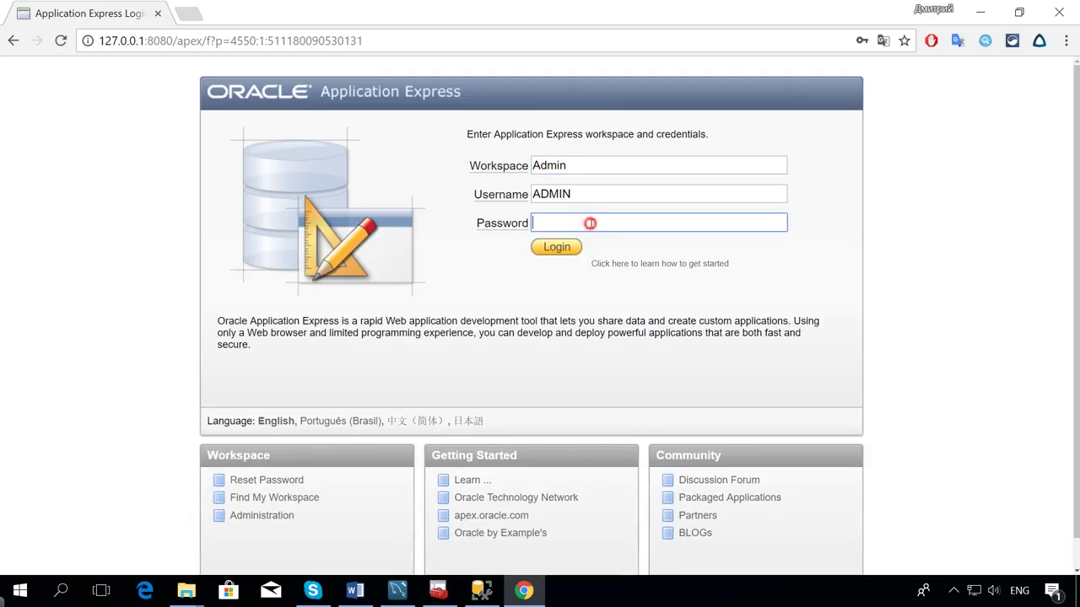
pyautogui.write('1234')
pyautogui.press('Return')
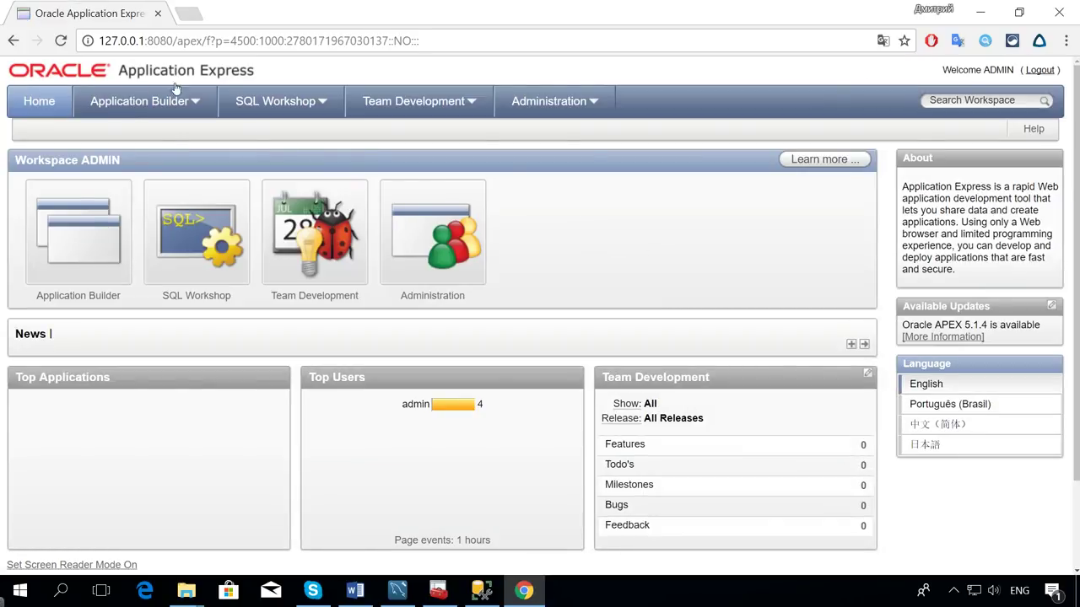
# Export the whole workspace from Application Builder as a DOS-format SQL script.
pyautogui.click(167, 103)
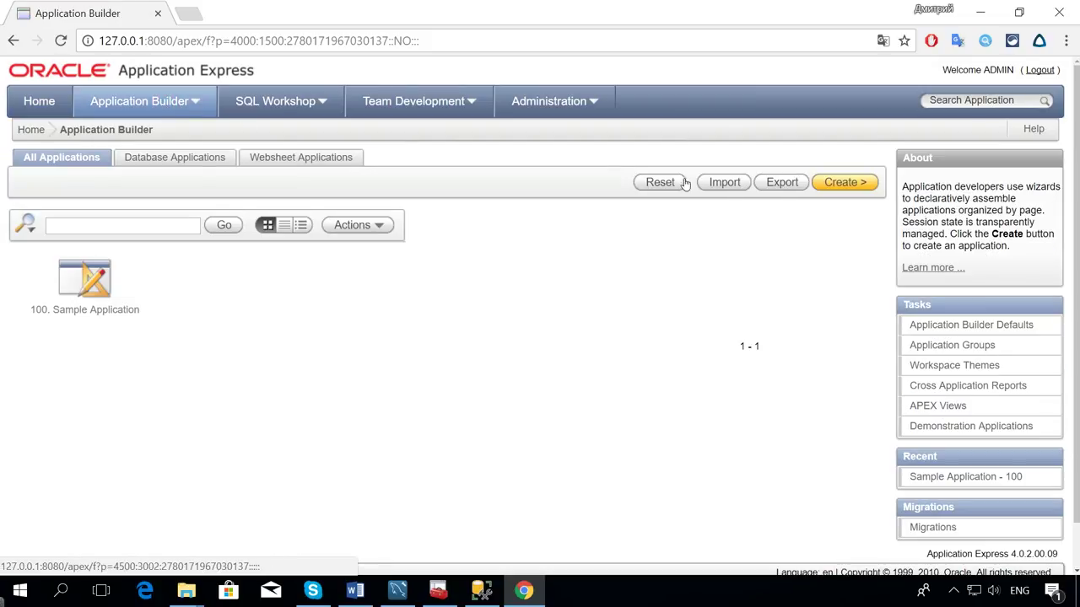
pyautogui.click(777, 182)
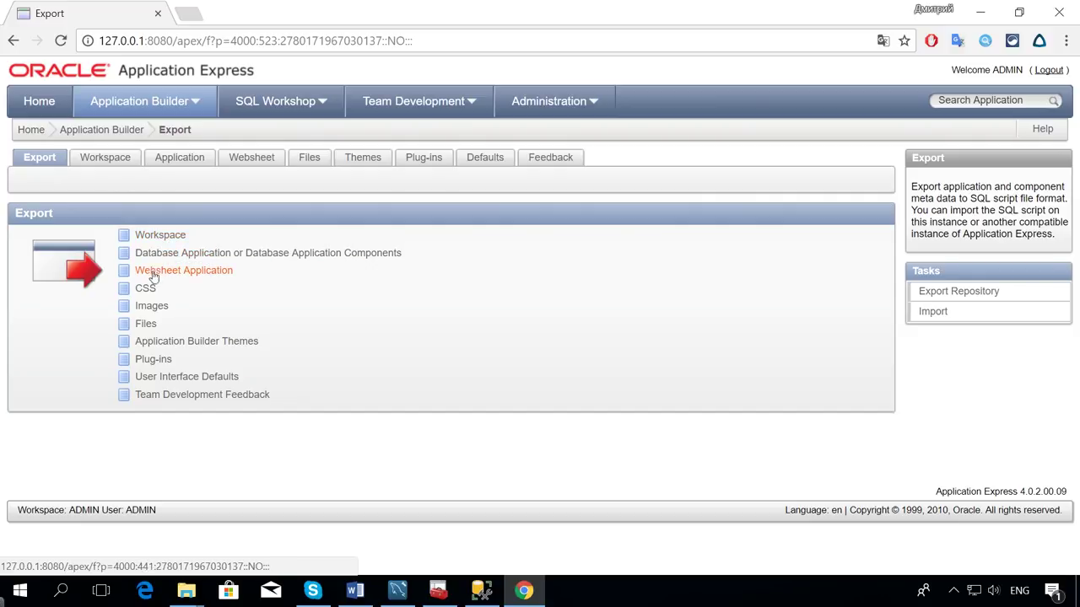
pyautogui.click(162, 236)
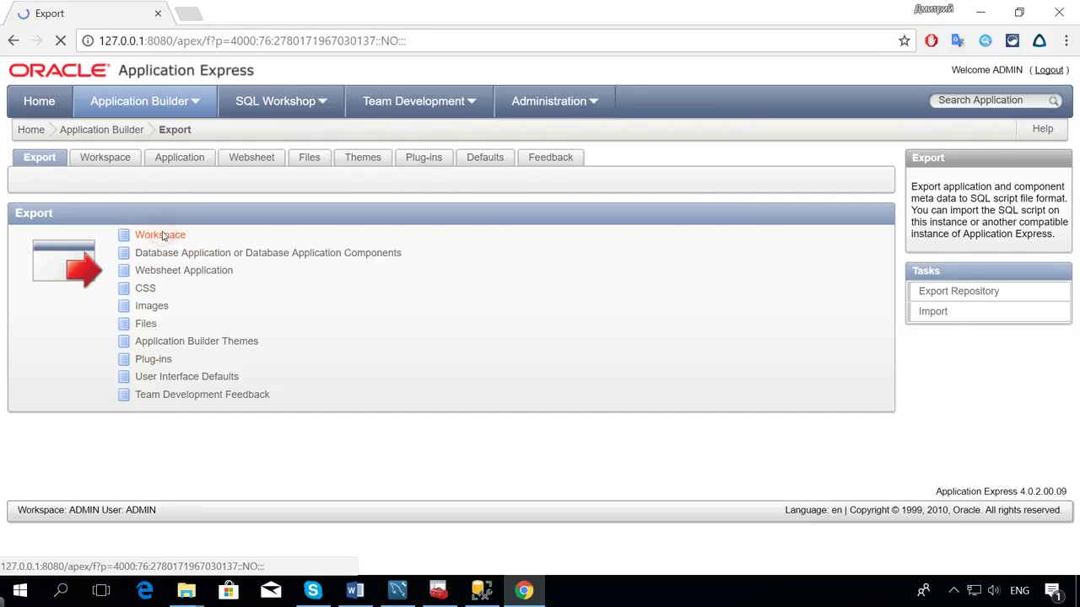
pyautogui.click(178, 280)
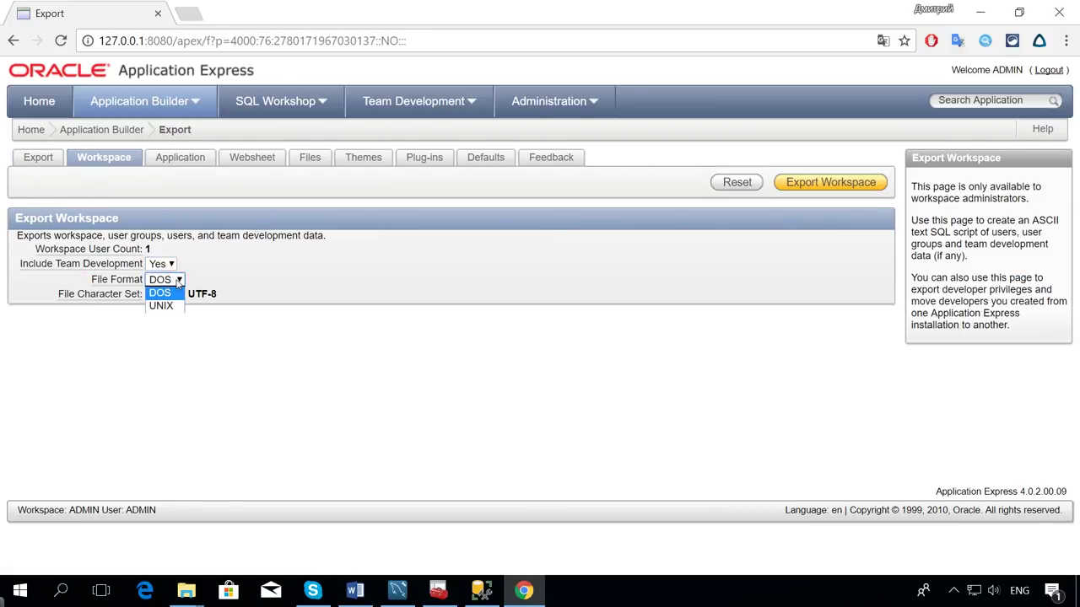
pyautogui.click(169, 293)
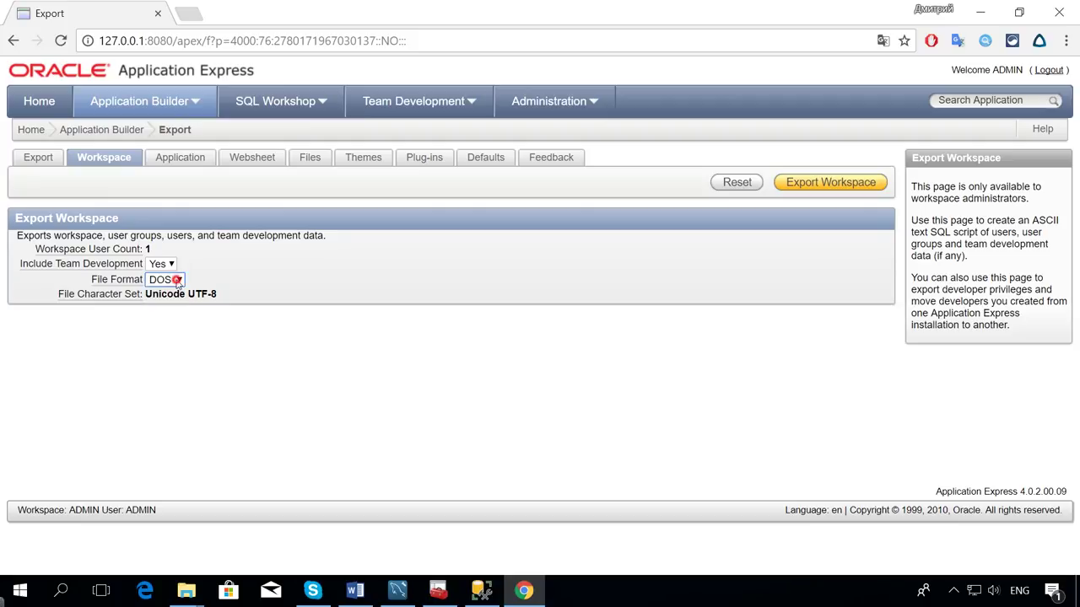
pyautogui.click(793, 186)
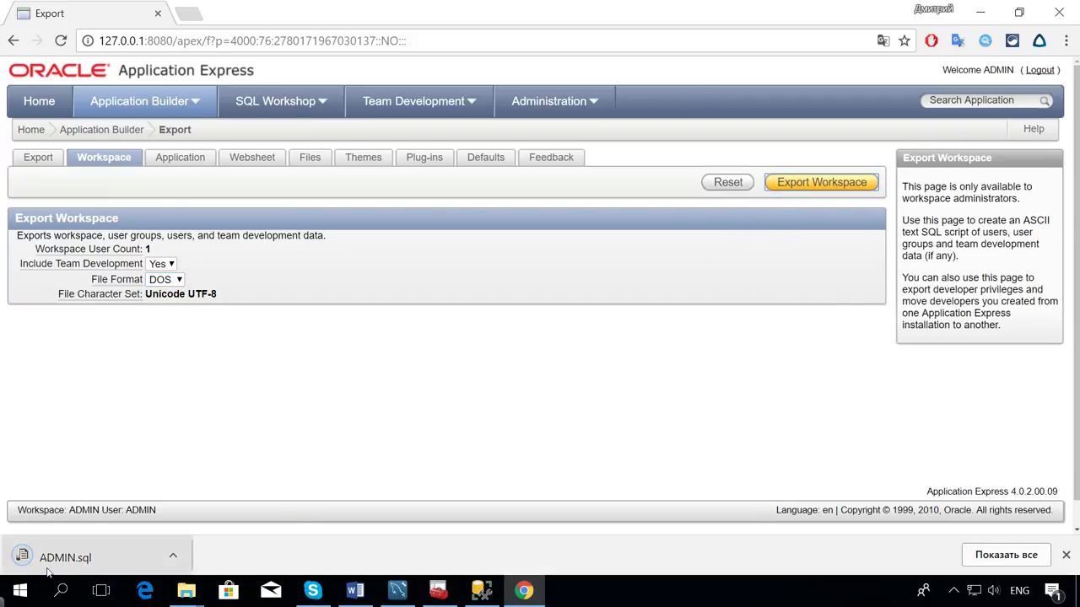
# Import ADMIN.sql from the Загрузки folder through Application Builder > Import.
pyautogui.click(194, 102)
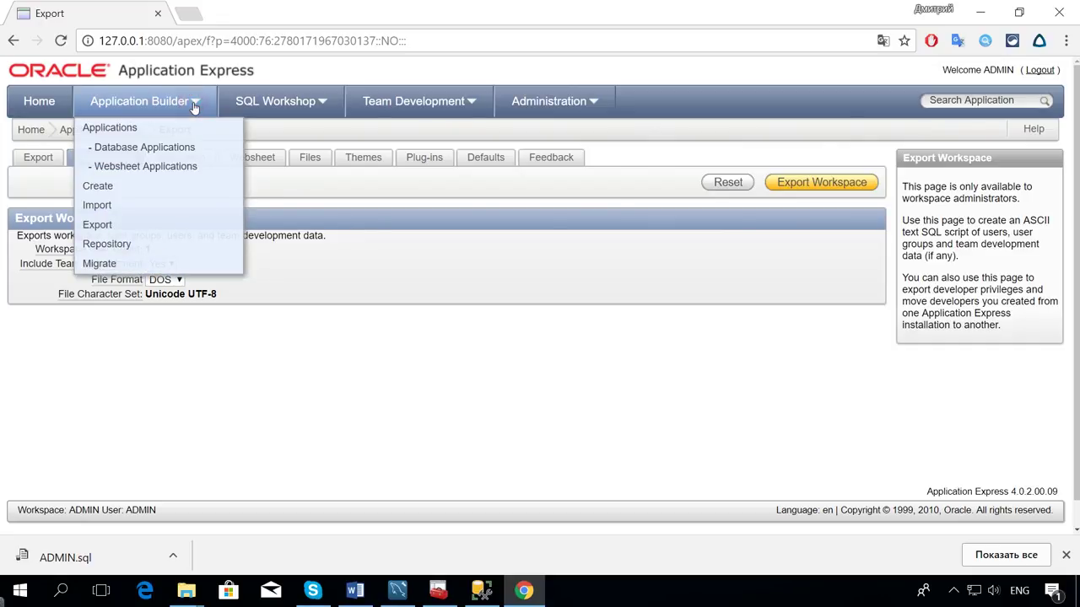
pyautogui.click(114, 203)
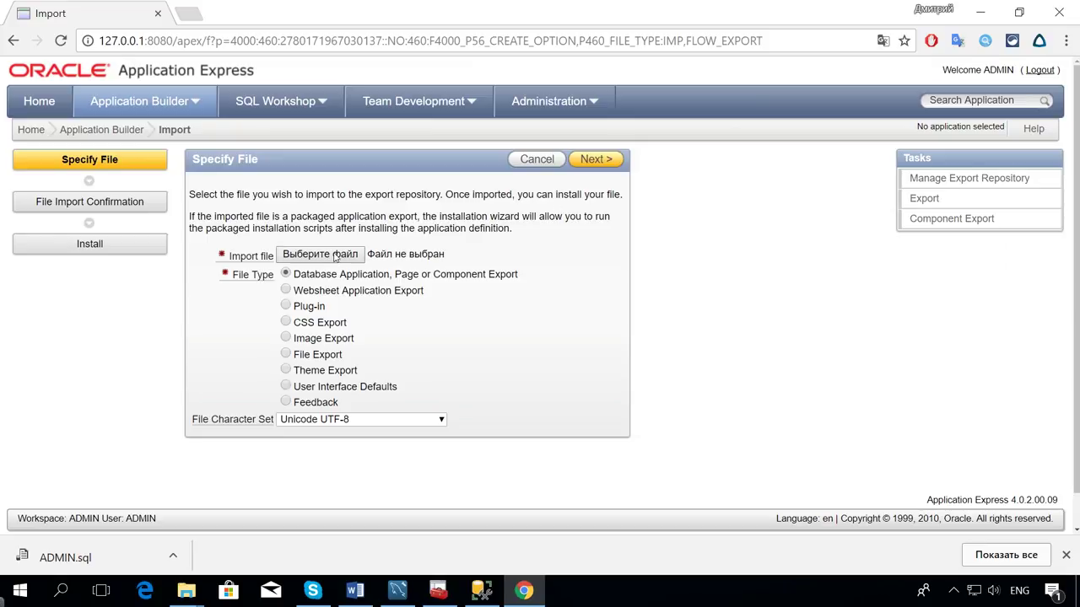
pyautogui.click(321, 254)
pyautogui.click(435, 285)
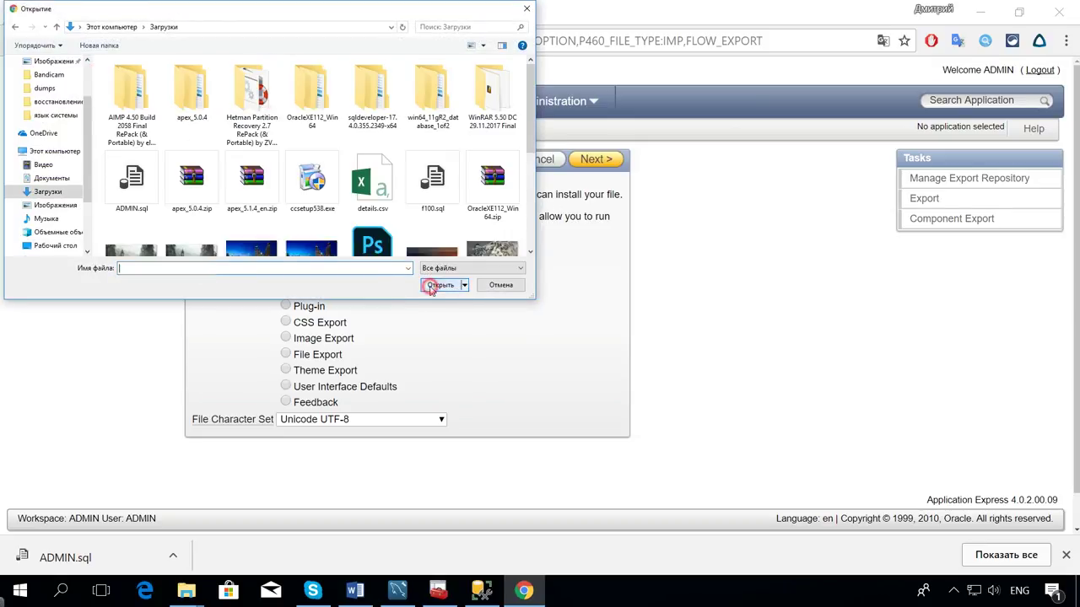
pyautogui.click(132, 178)
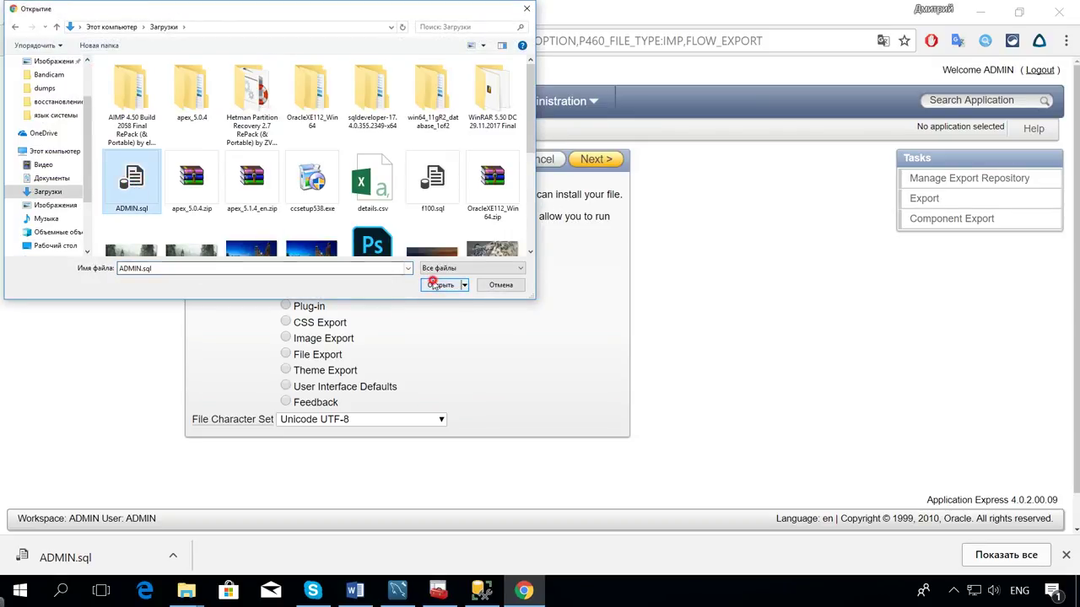
pyautogui.click(434, 285)
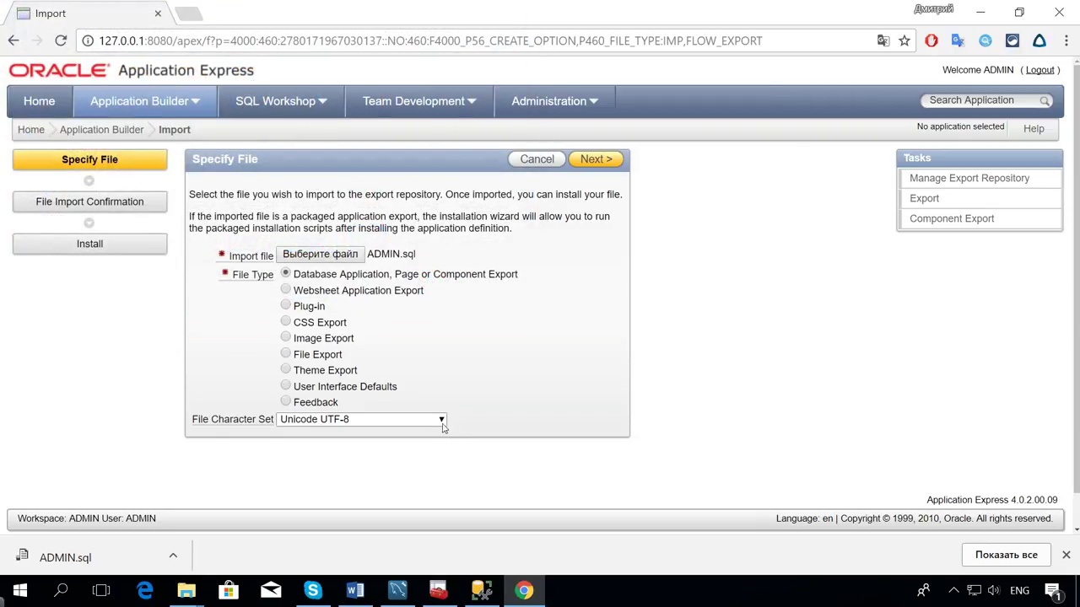
pyautogui.click(590, 159)
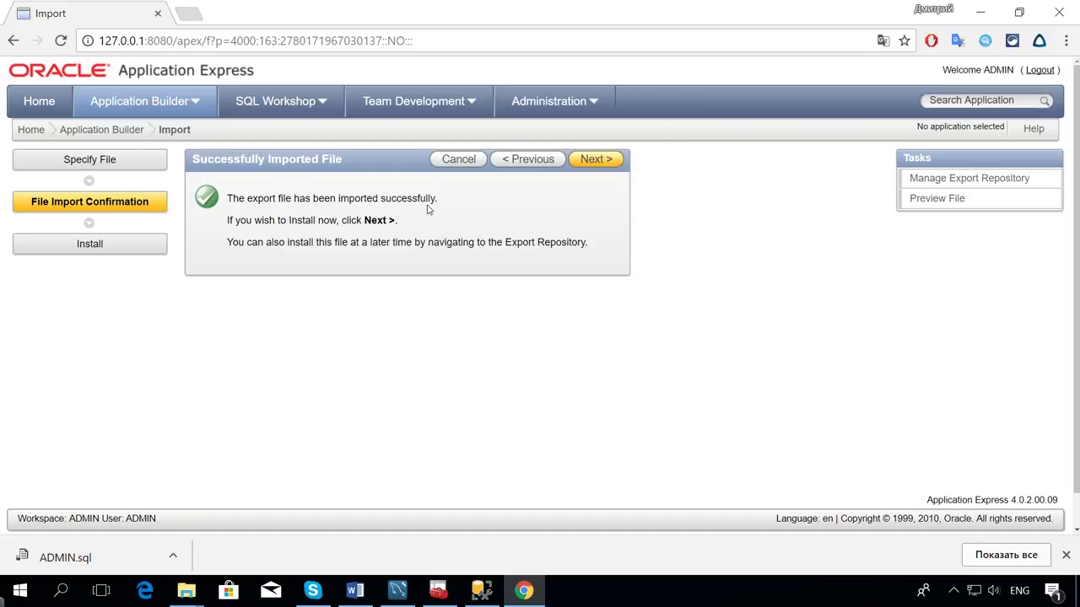
pyautogui.press('super+d')
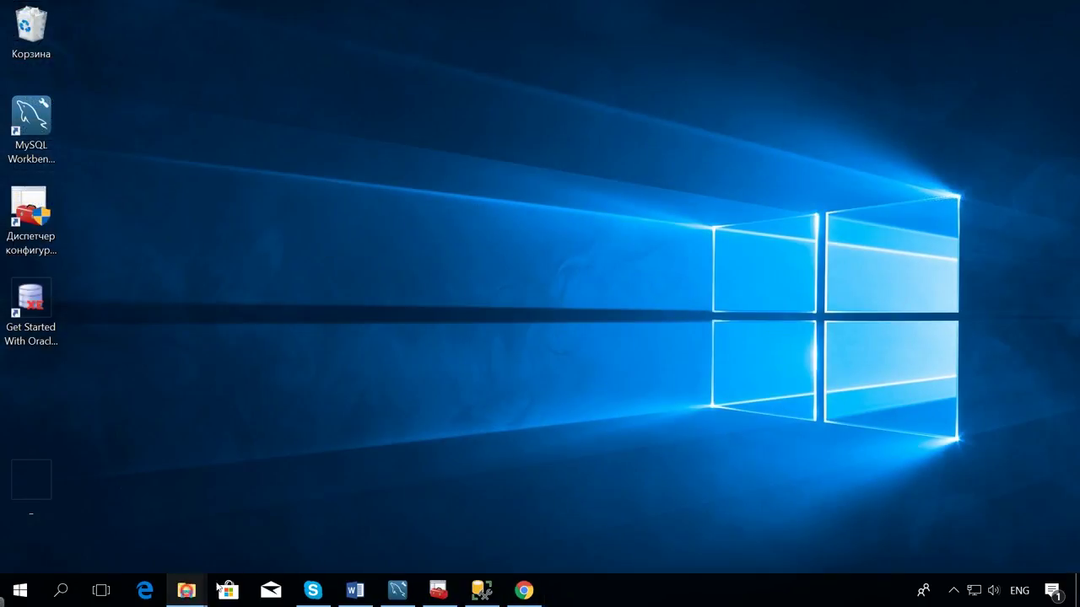
# Open the Oracle XE data folder, reveal its path, and select all six DBF files.
pyautogui.moveTo(187, 590)
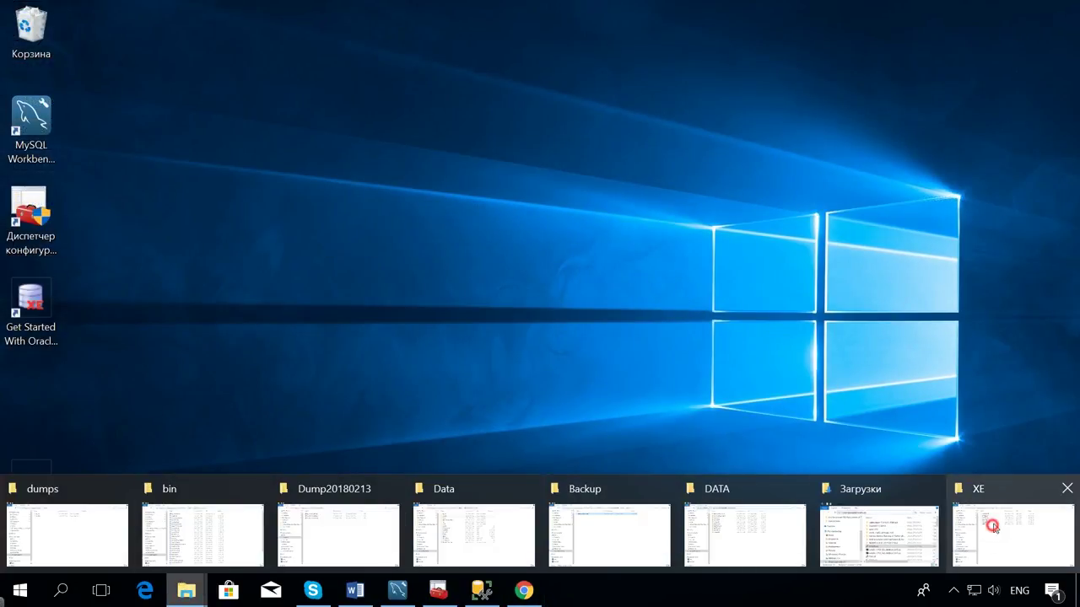
pyautogui.click(987, 530)
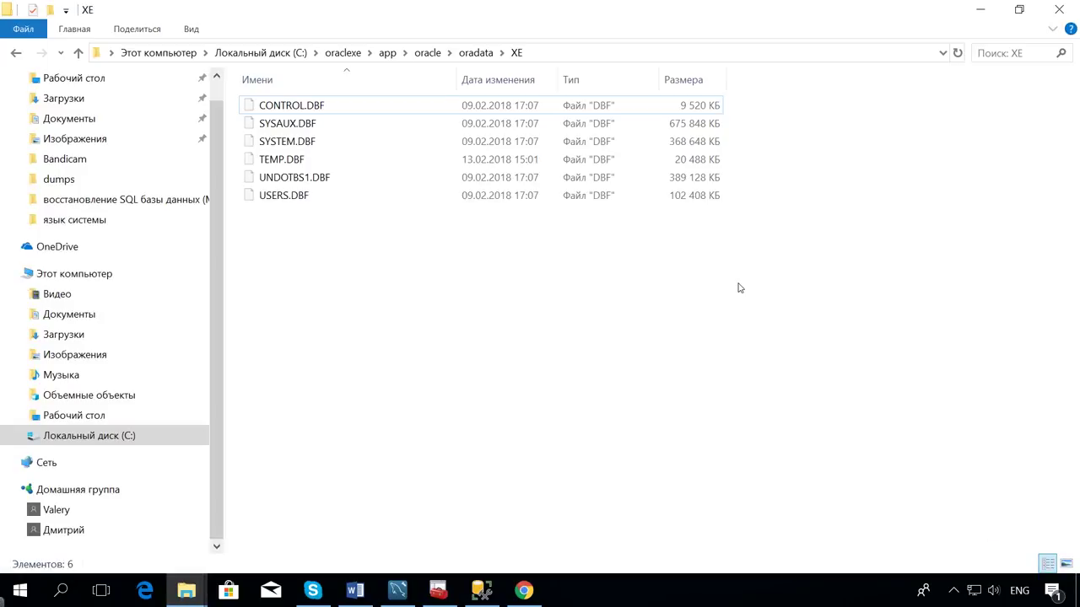
pyautogui.click(598, 53)
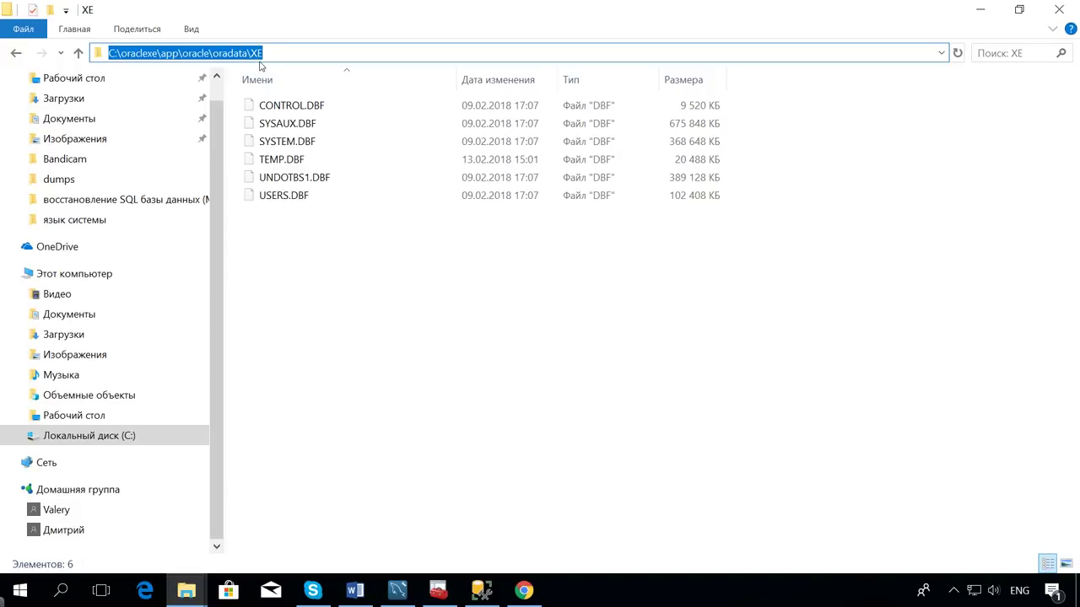
pyautogui.moveTo(302, 245); pyautogui.dragTo(283, 105)
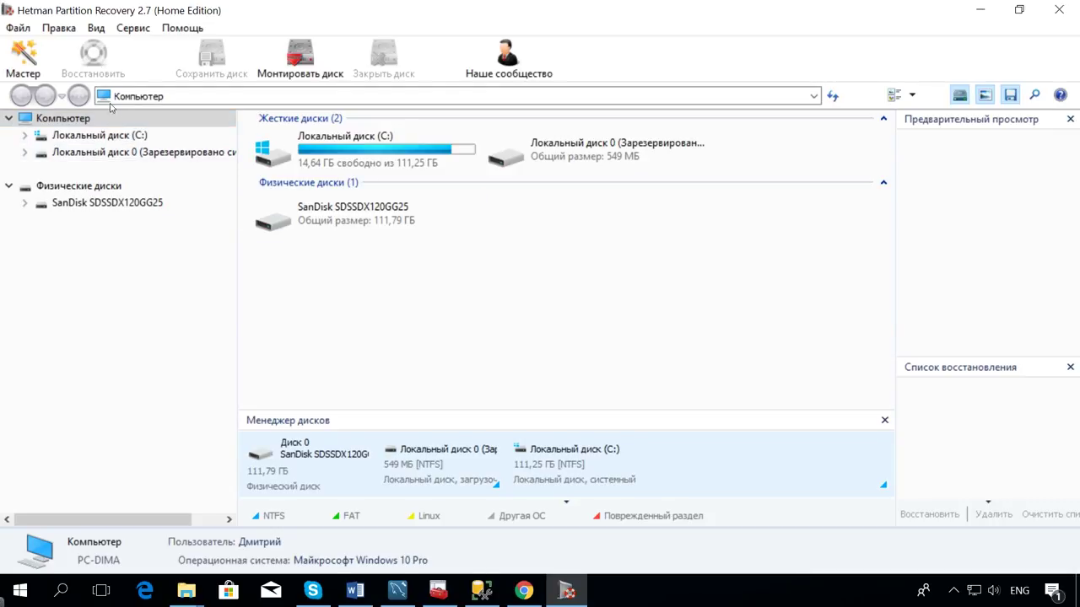
# Run a quick scan of disk C: and view its contents.
pyautogui.doubleClick(100, 136)
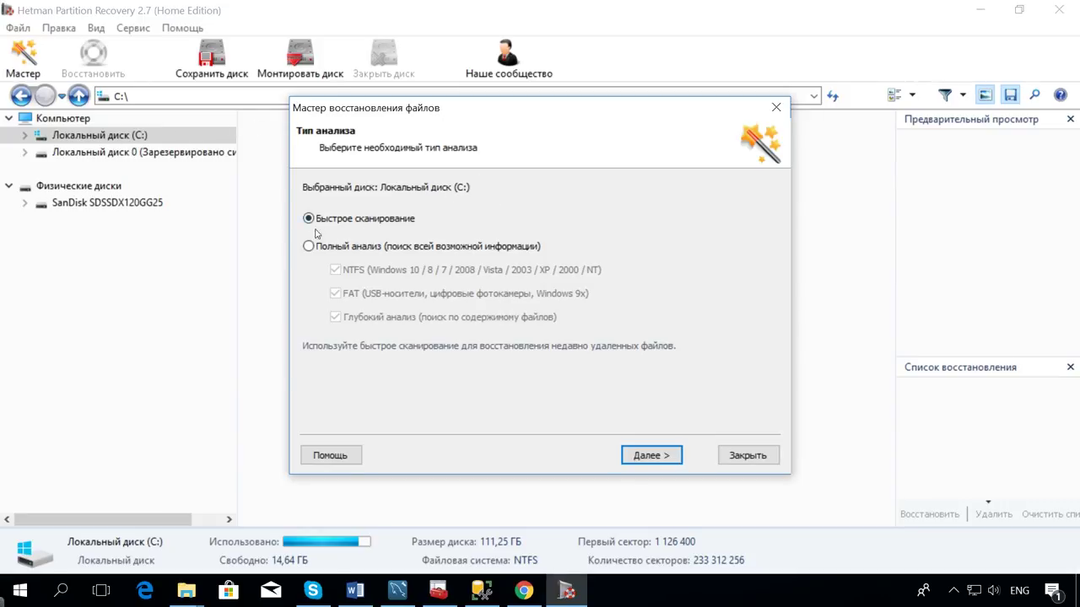
pyautogui.click(663, 460)
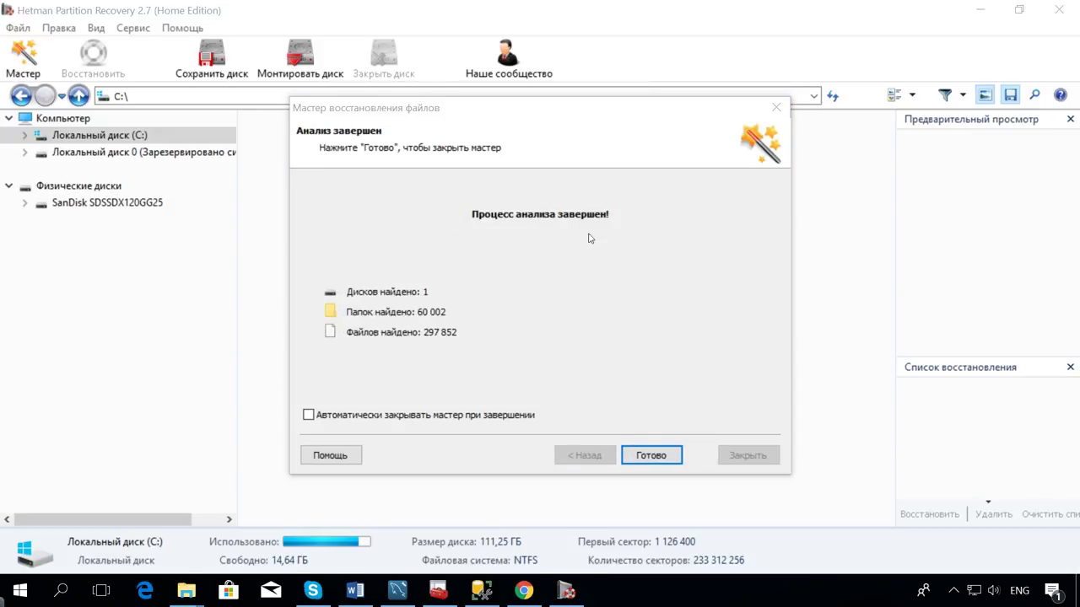
pyautogui.click(666, 458)
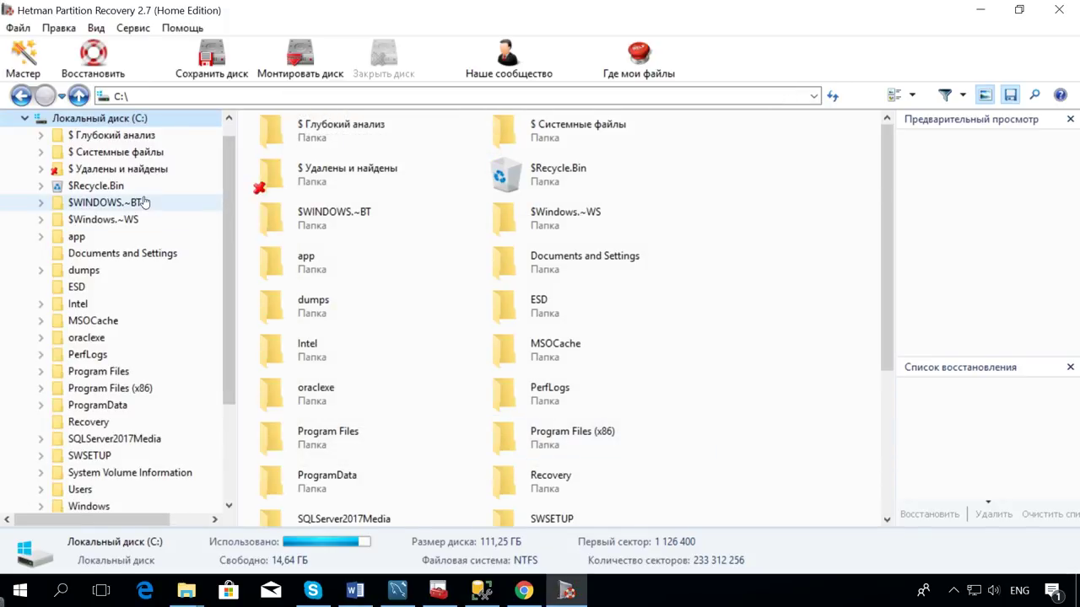
# Browse to ProgramData > MySQL > MySQL Server 5.7 > Data and open the file search.
pyautogui.click(114, 405)
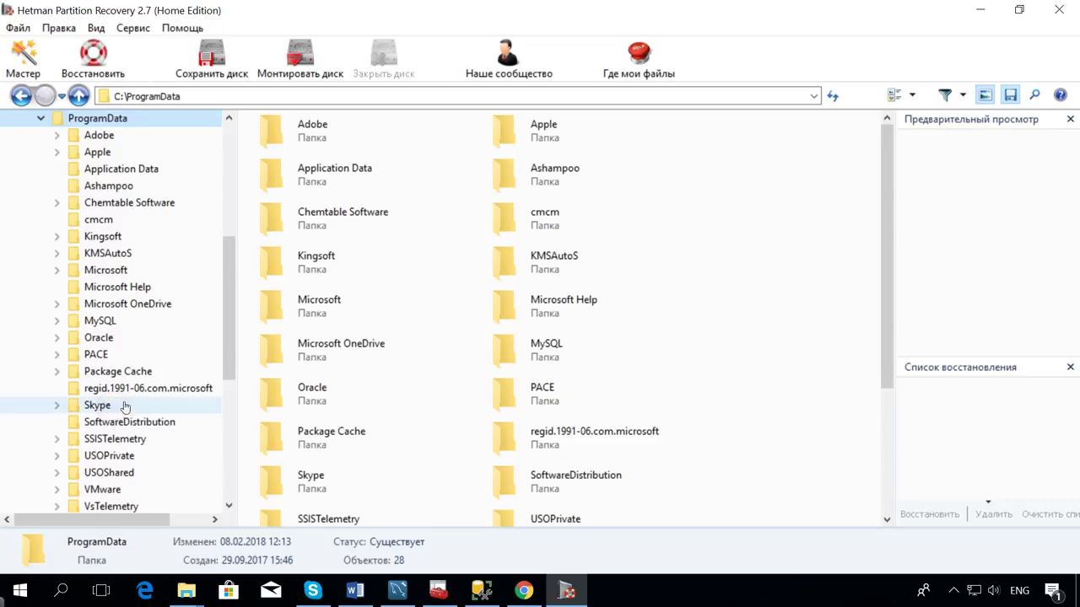
pyautogui.click(126, 322)
pyautogui.click(137, 371)
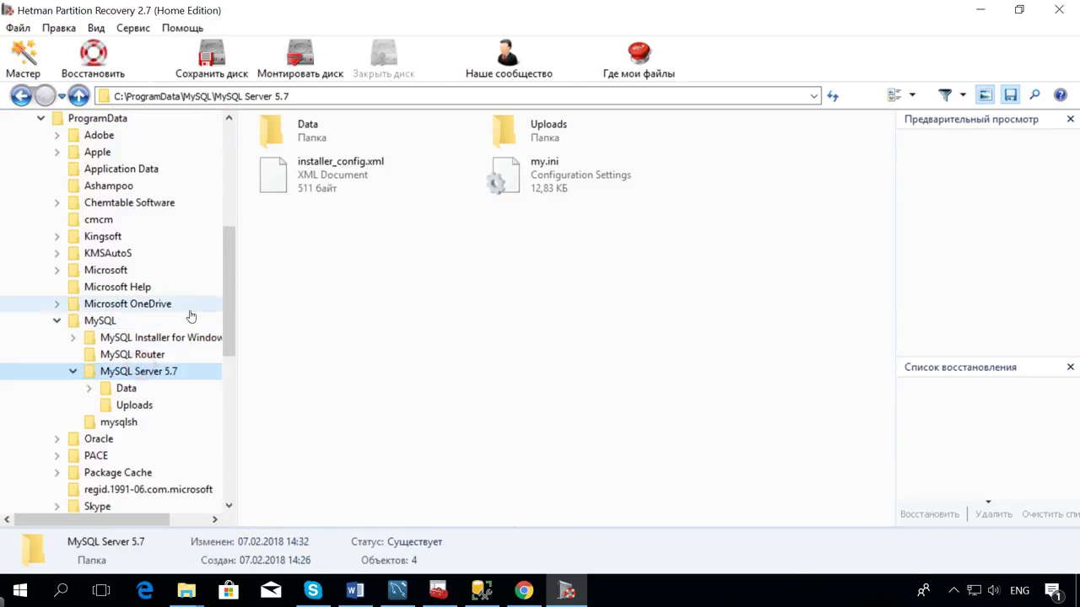
pyautogui.doubleClick(311, 128)
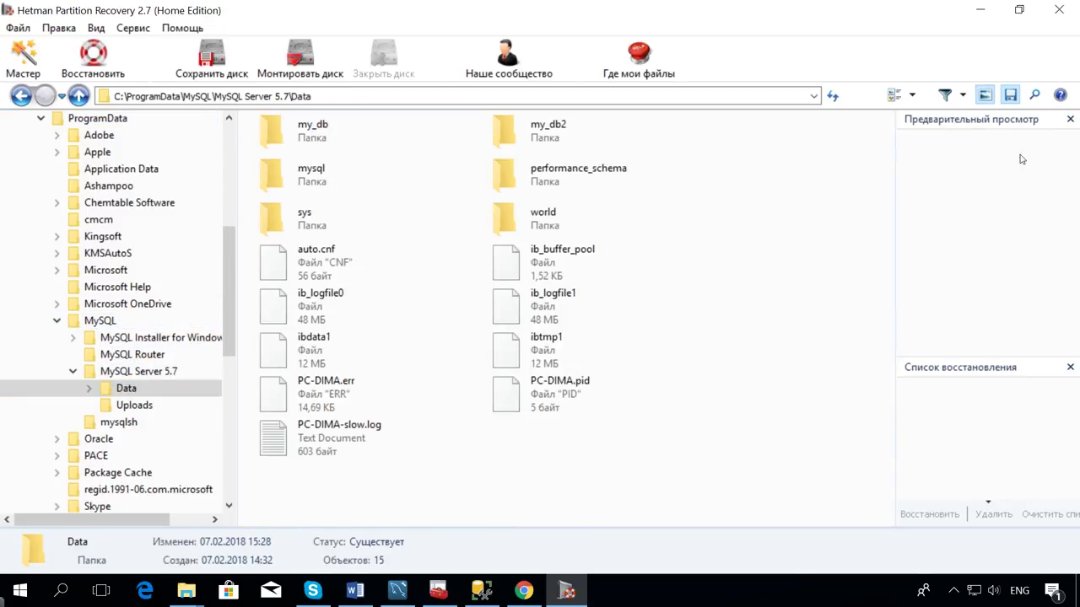
pyautogui.click(1034, 95)
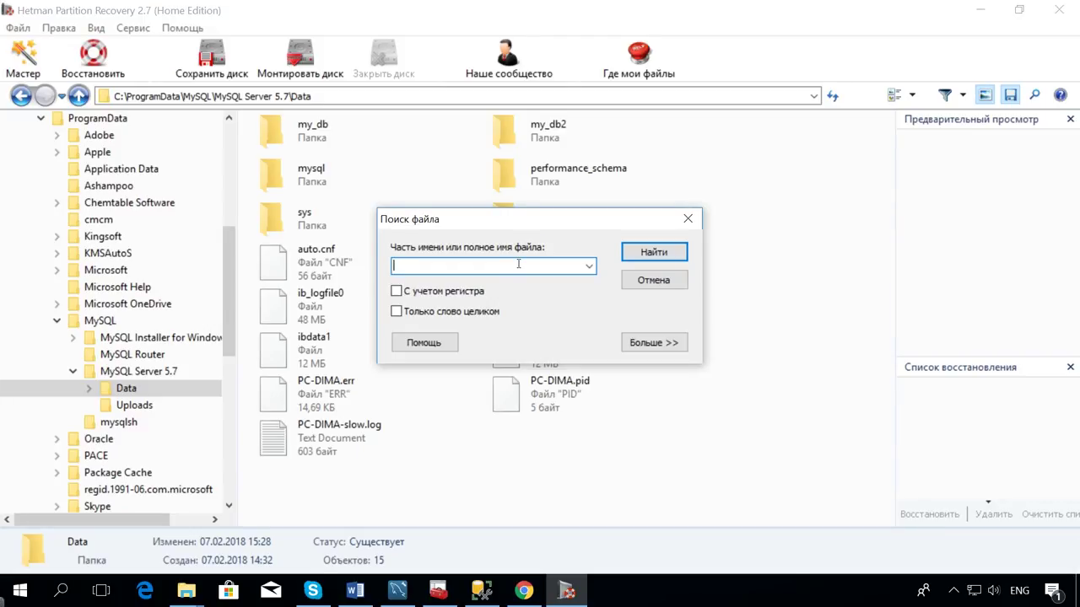
# Stop the file search, open the my_db folder and select all five of its files.
pyautogui.click(688, 218)
pyautogui.doubleClick(320, 135)
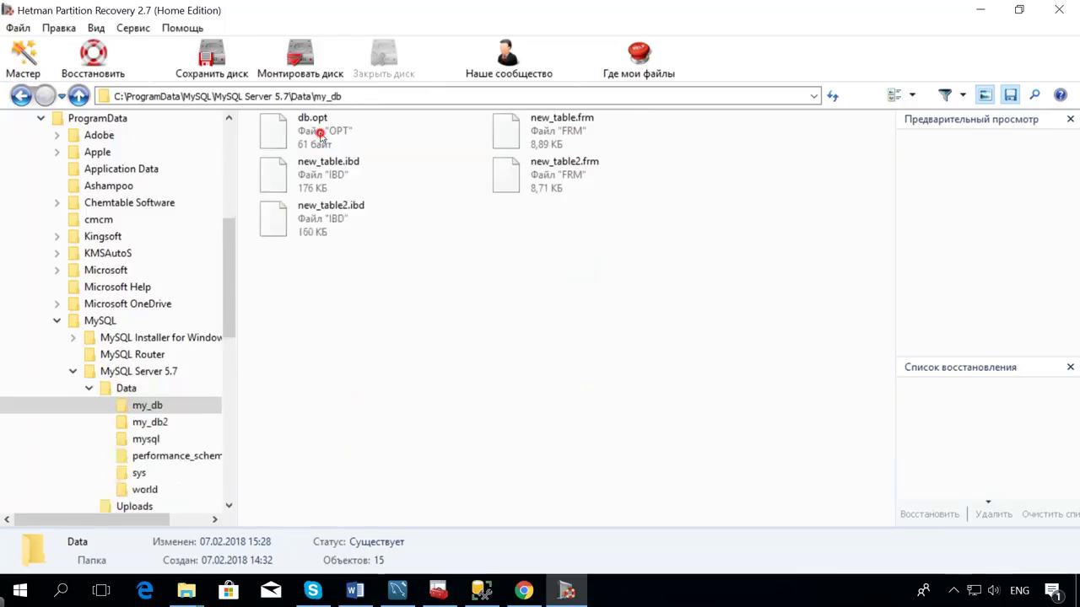
pyautogui.moveTo(682, 284); pyautogui.dragTo(316, 131)
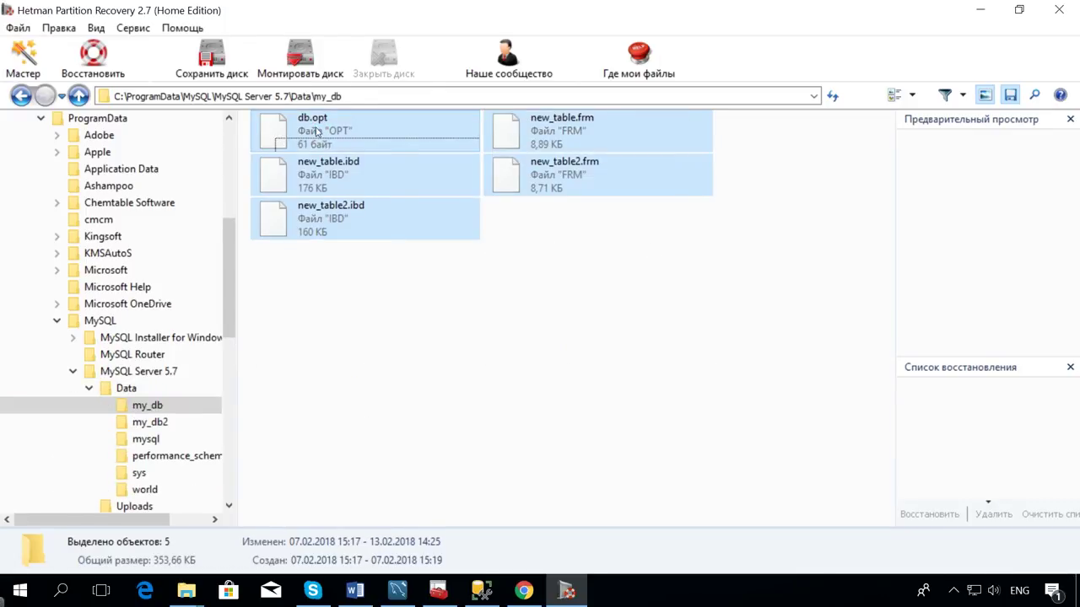
# Recover the selected files to disk into C:\Восстановленные файлы, accepting the same-disk warning.
pyautogui.rightClick(318, 131)
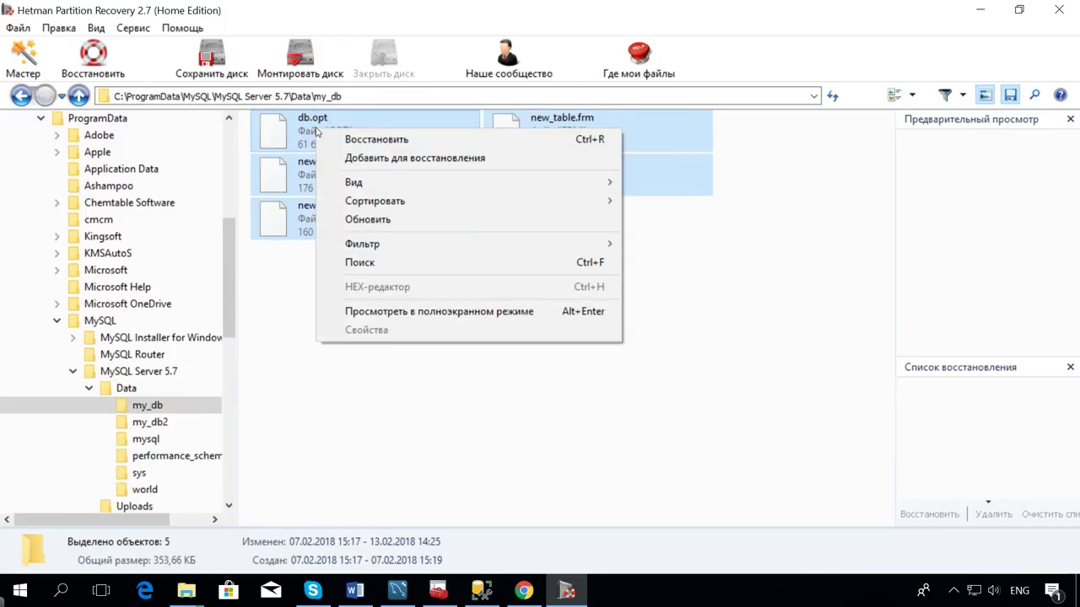
pyautogui.click(375, 140)
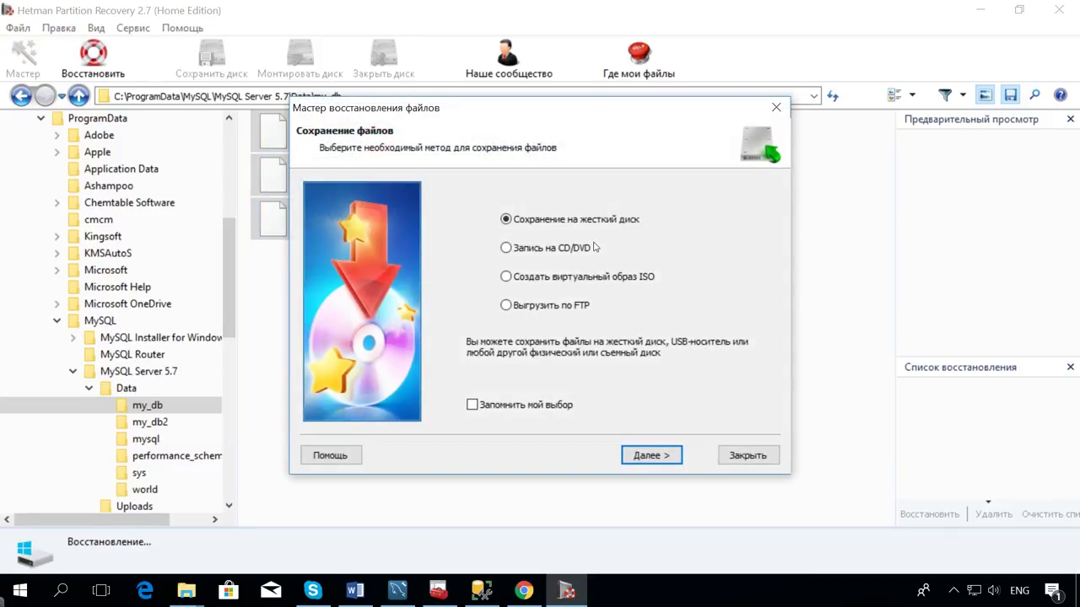
pyautogui.click(662, 454)
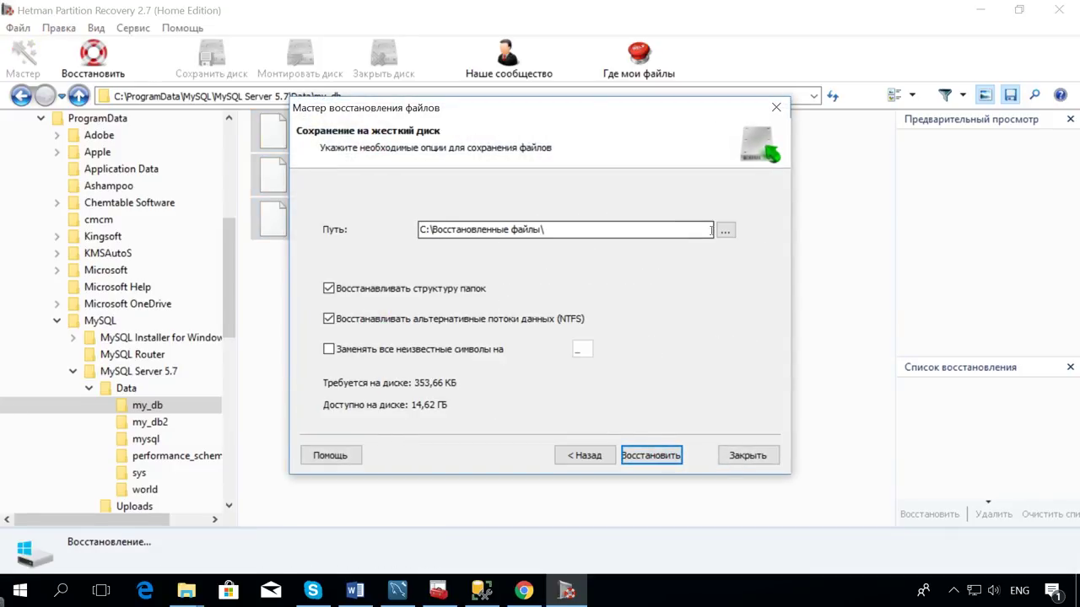
pyautogui.click(649, 457)
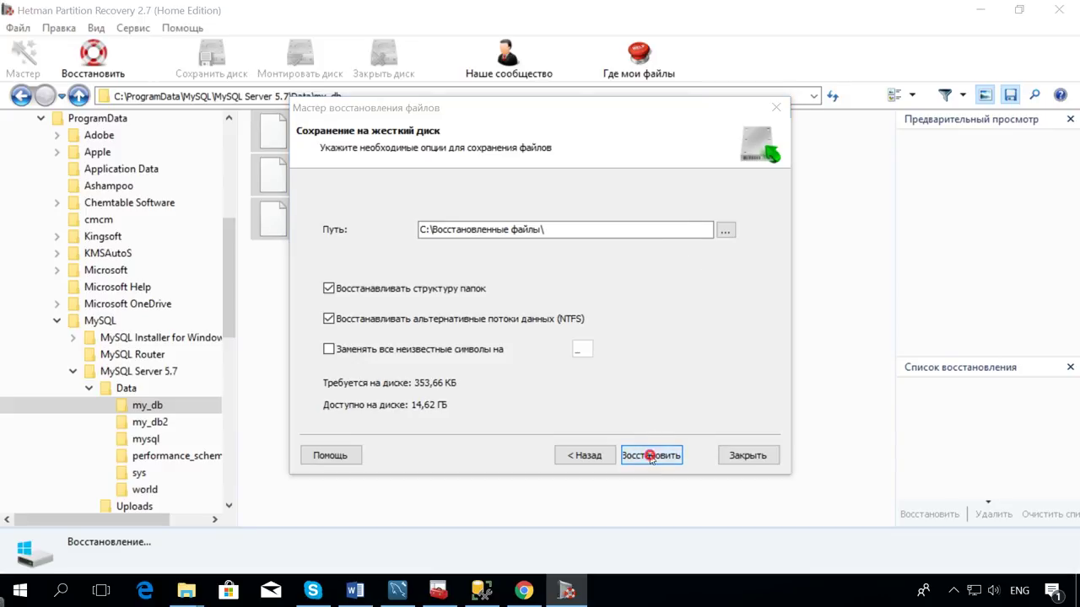
pyautogui.click(588, 328)
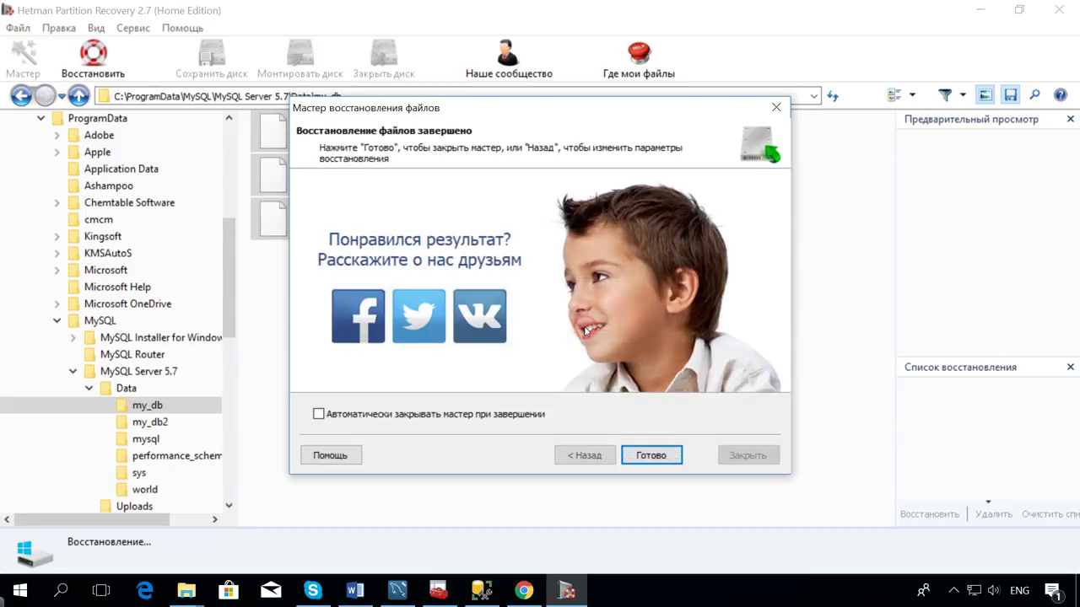
pyautogui.click(650, 456)
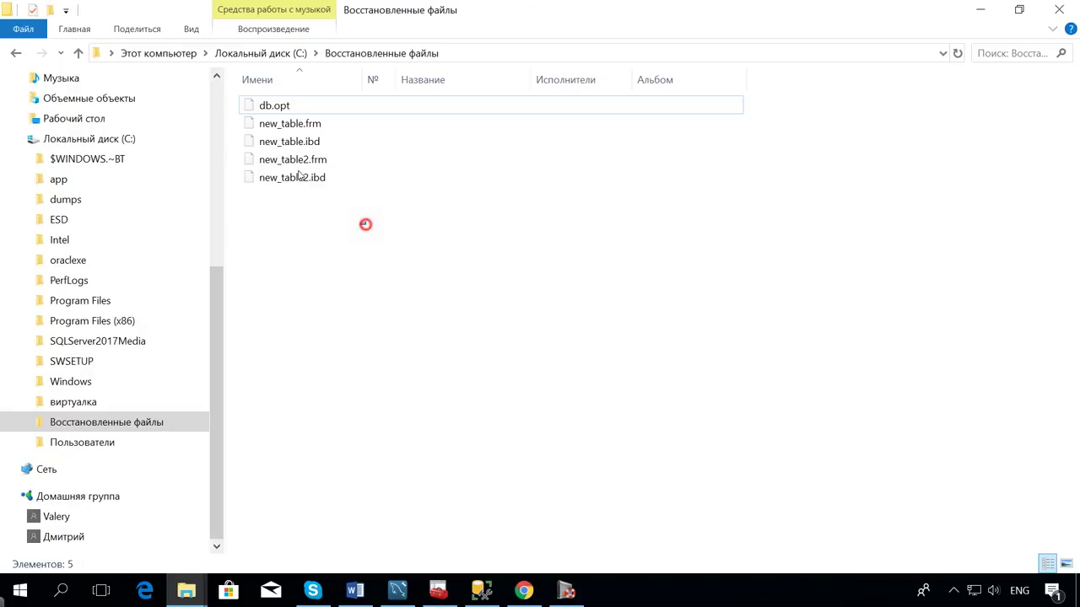
# Copy the five recovered files: db.opt and the new_table and new_table2 .frm/.ibd files.
pyautogui.moveTo(366, 224); pyautogui.dragTo(279, 102)
pyautogui.rightClick(280, 102)
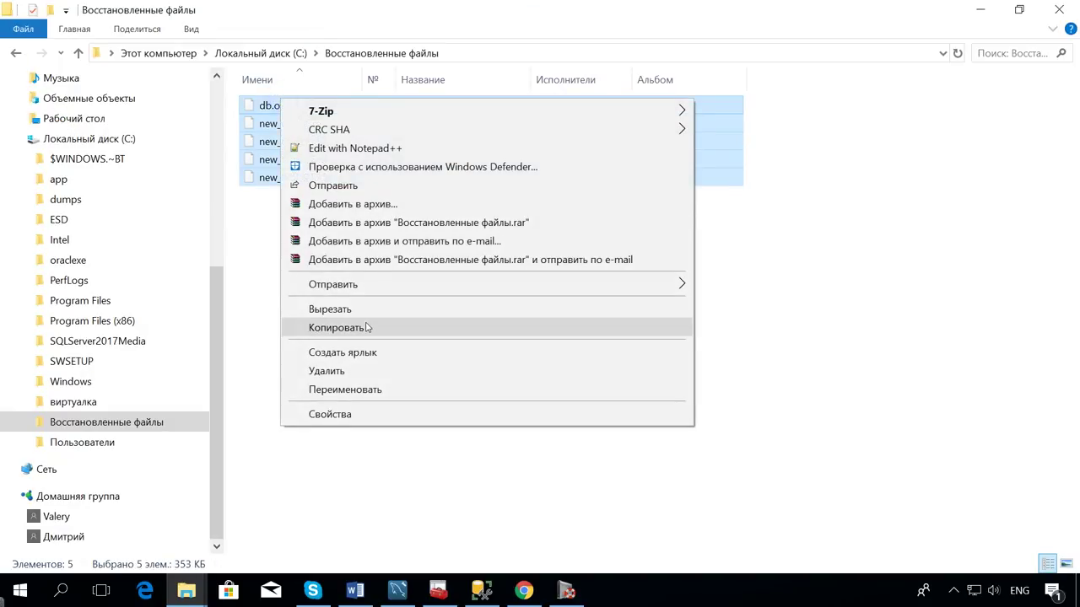
pyautogui.click(363, 327)
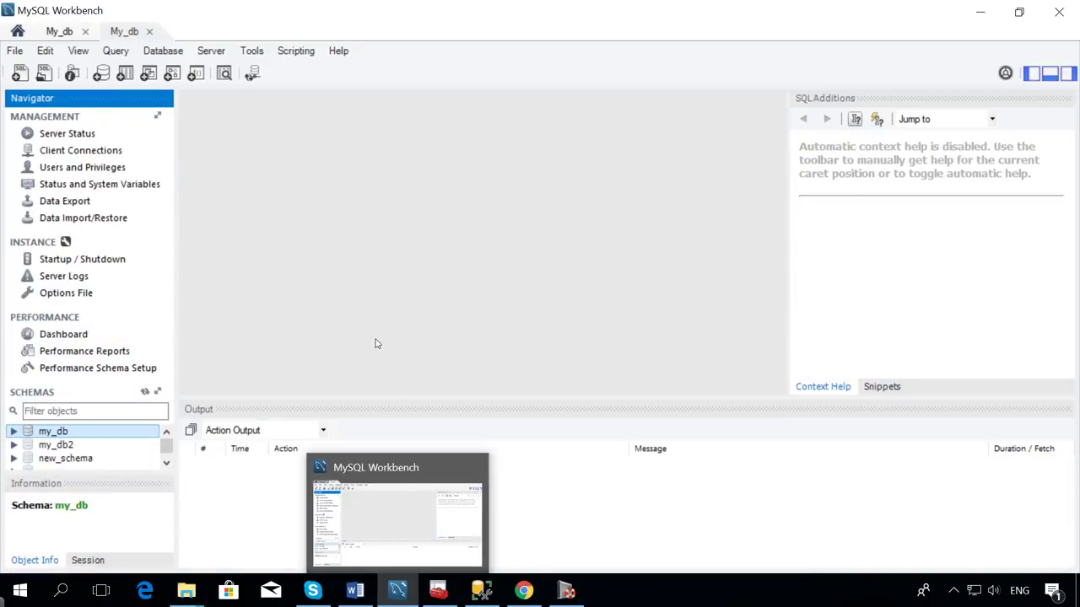
# Check the my_db2 schema in Workbench, then bring up the SQL Server Backup folder.
pyautogui.click(54, 445)
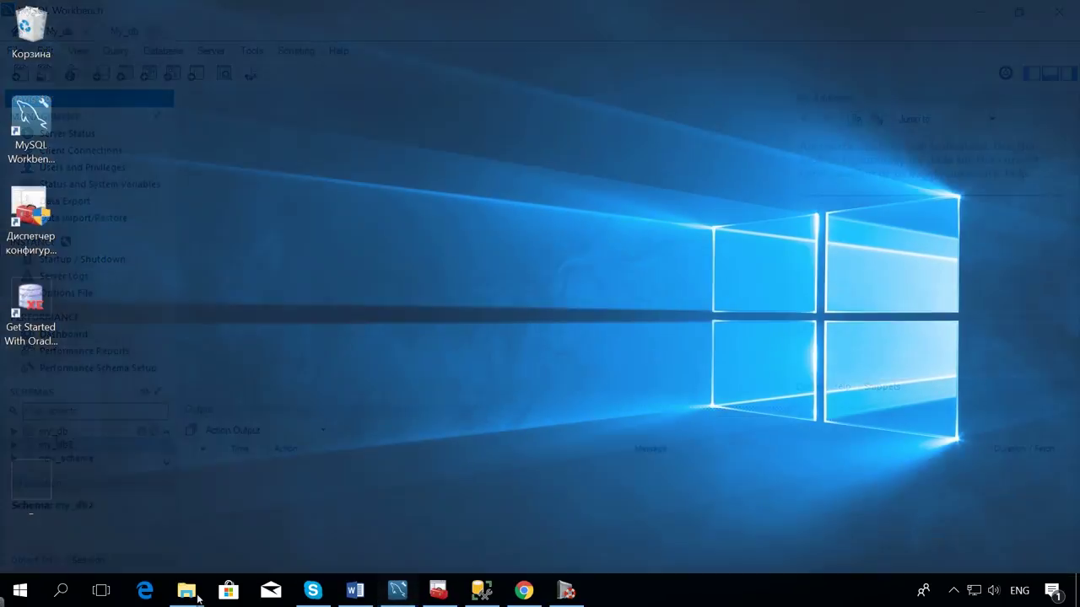
pyautogui.moveTo(187, 590)
pyautogui.click(263, 513)
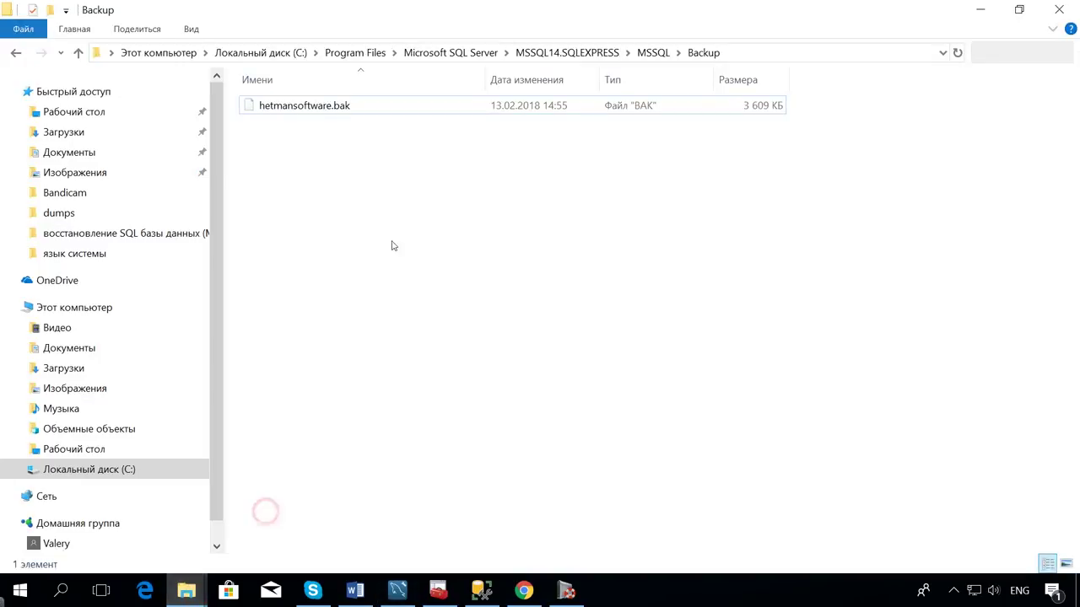
# Show the full SQLEXPRESS MSSQL\Backup path, then bring Management Studio to the front.
pyautogui.click(735, 52)
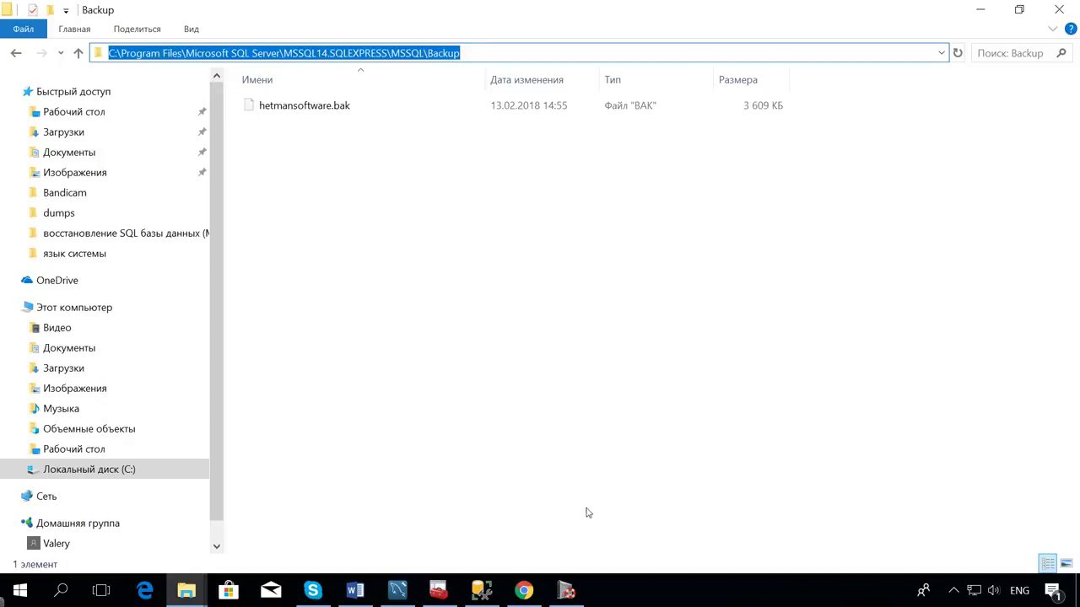
pyautogui.click(482, 590)
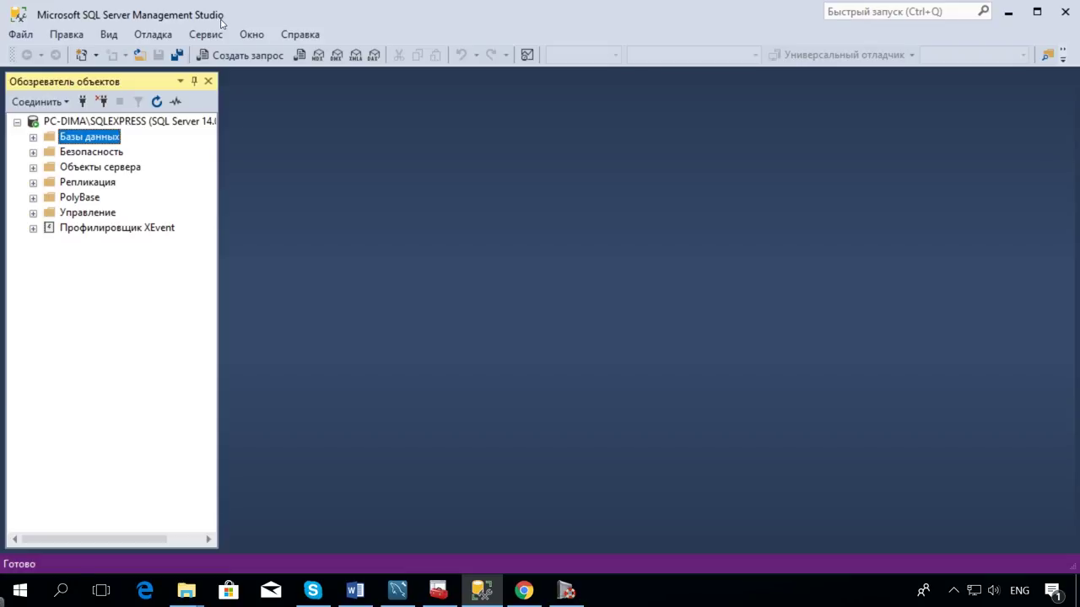
# Attach the hetmansoftware database under Базы данных using hetmansoftware.mdf from the DATA folder.
pyautogui.rightClick(101, 140)
pyautogui.click(157, 170)
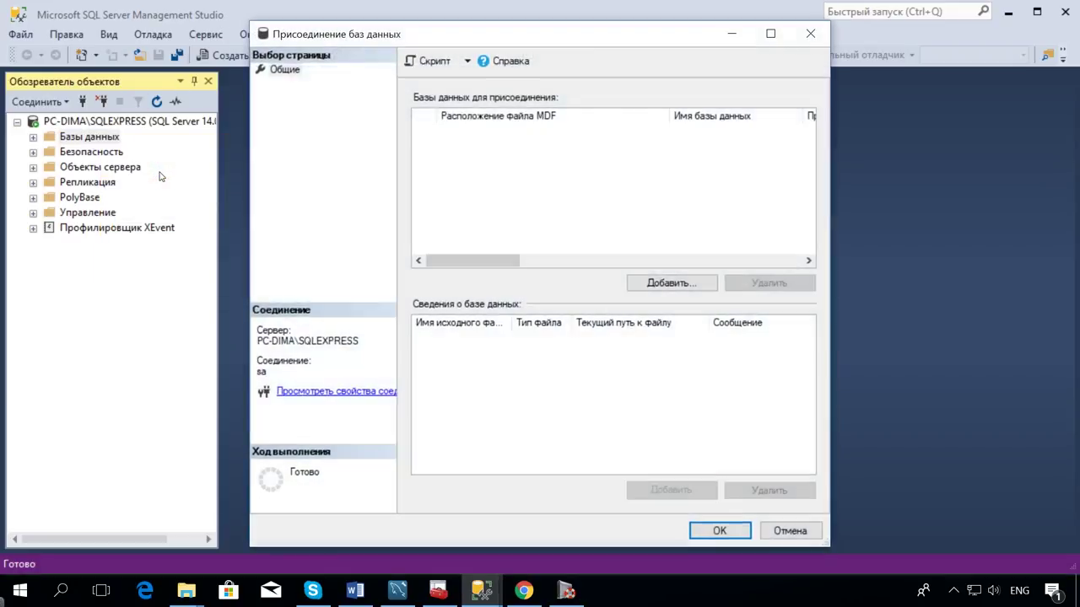
pyautogui.click(652, 280)
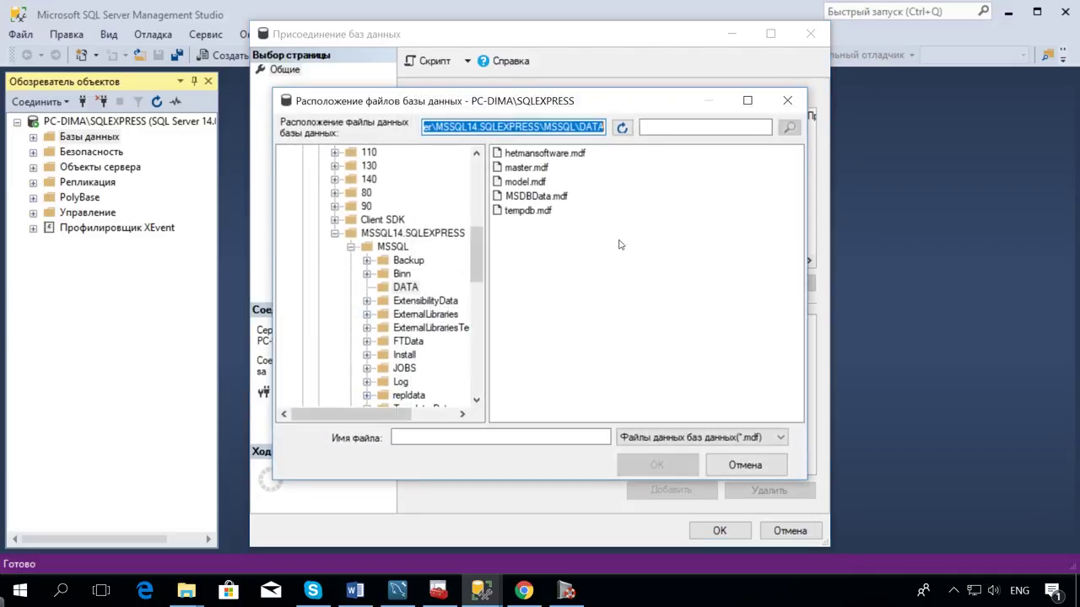
pyautogui.click(567, 155)
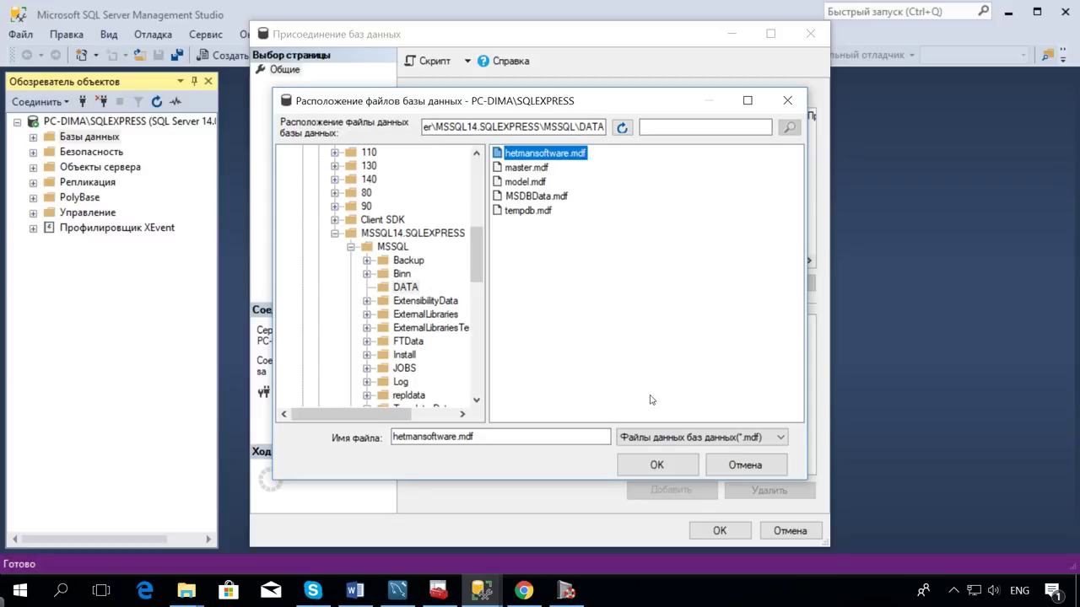
pyautogui.click(674, 468)
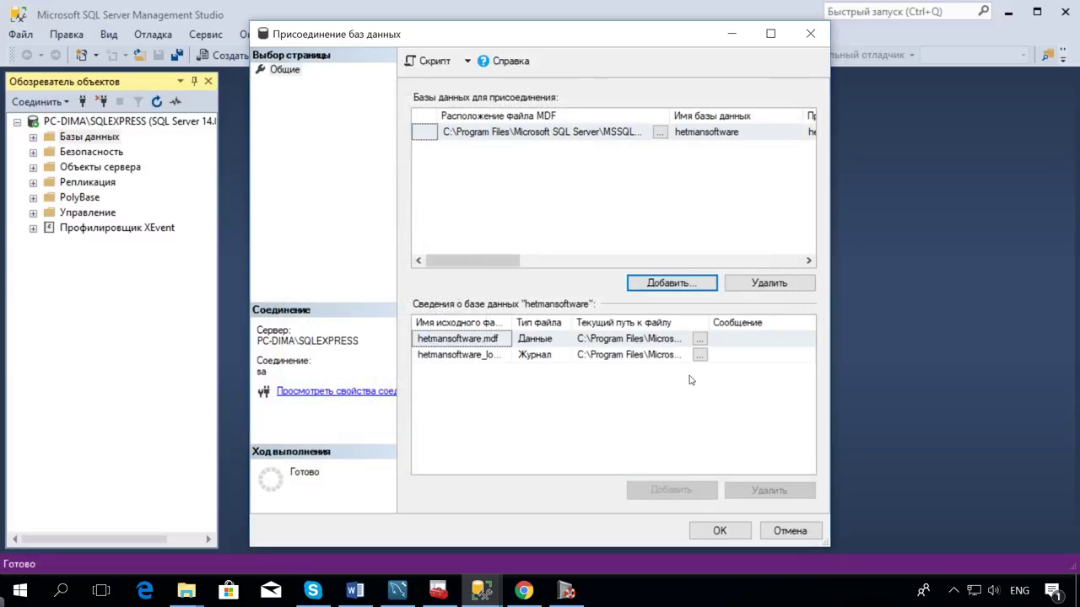
pyautogui.click(718, 530)
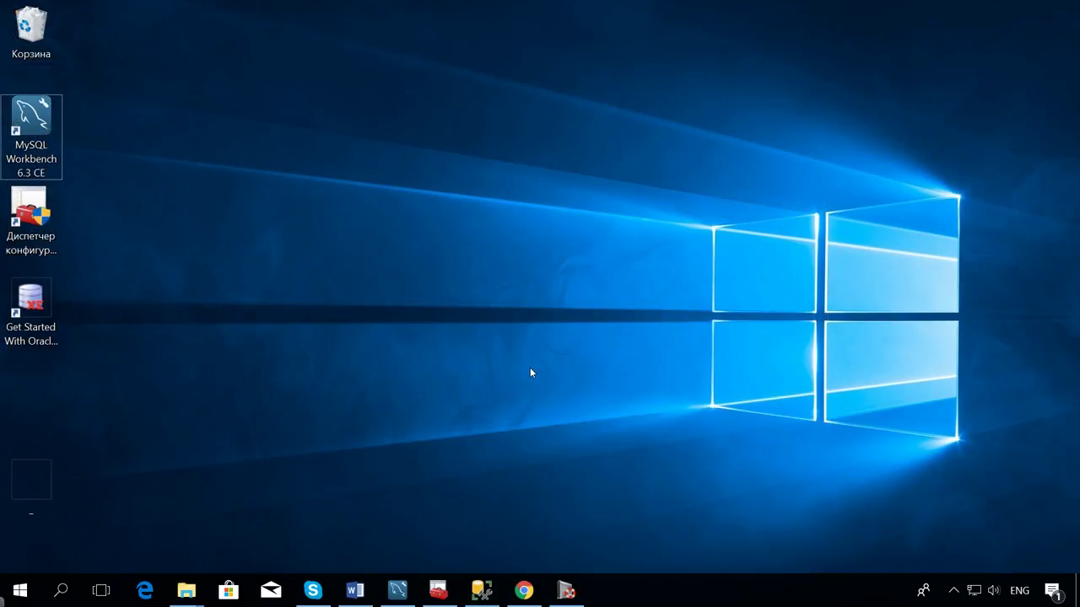
# Show the six DBF files in C:\oraclexe\app\oracle\oradata\XE with its full path, then minimize the window.
pyautogui.moveTo(187, 590)
pyautogui.click(451, 533)
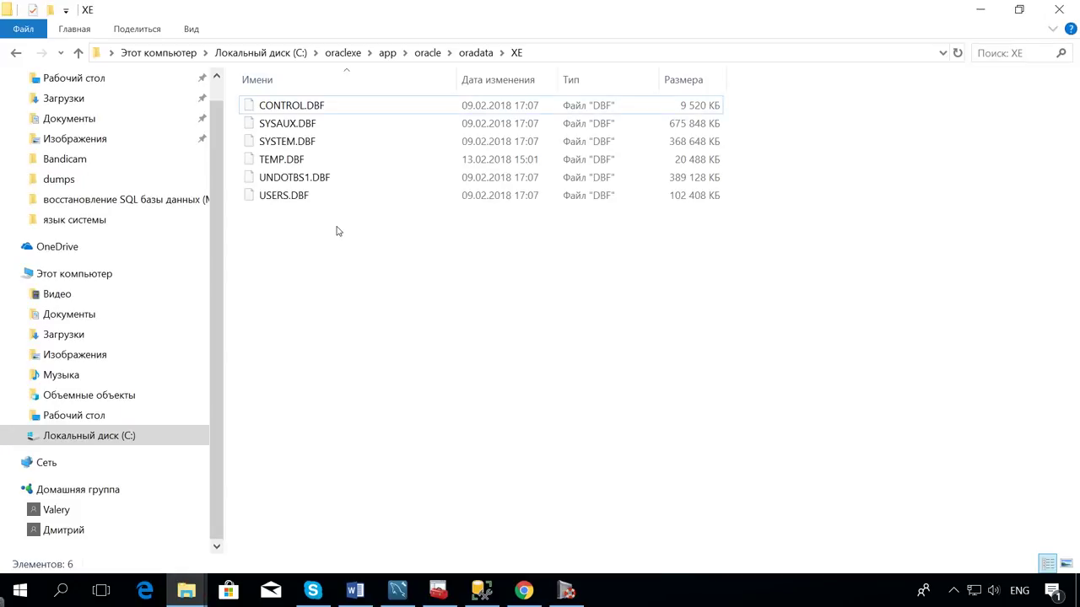
pyautogui.moveTo(322, 227); pyautogui.dragTo(283, 97)
pyautogui.click(571, 53)
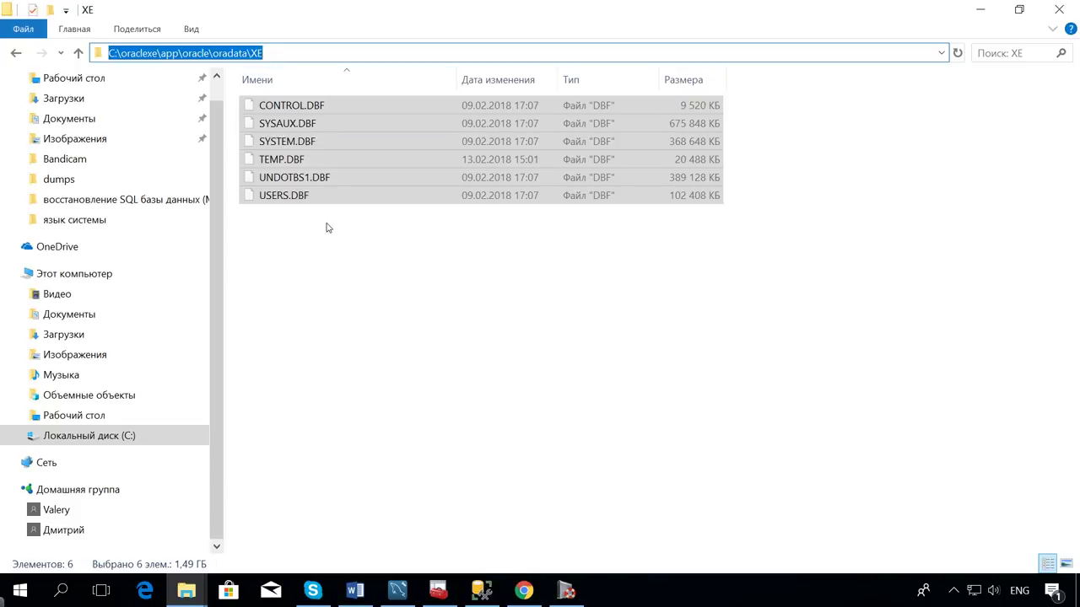
pyautogui.click(979, 12)
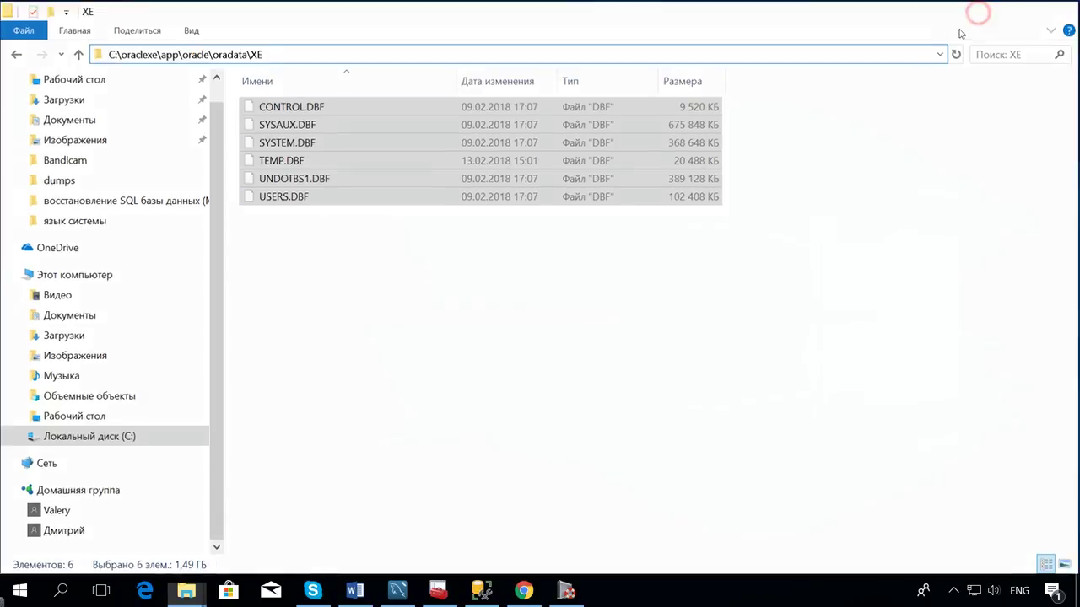